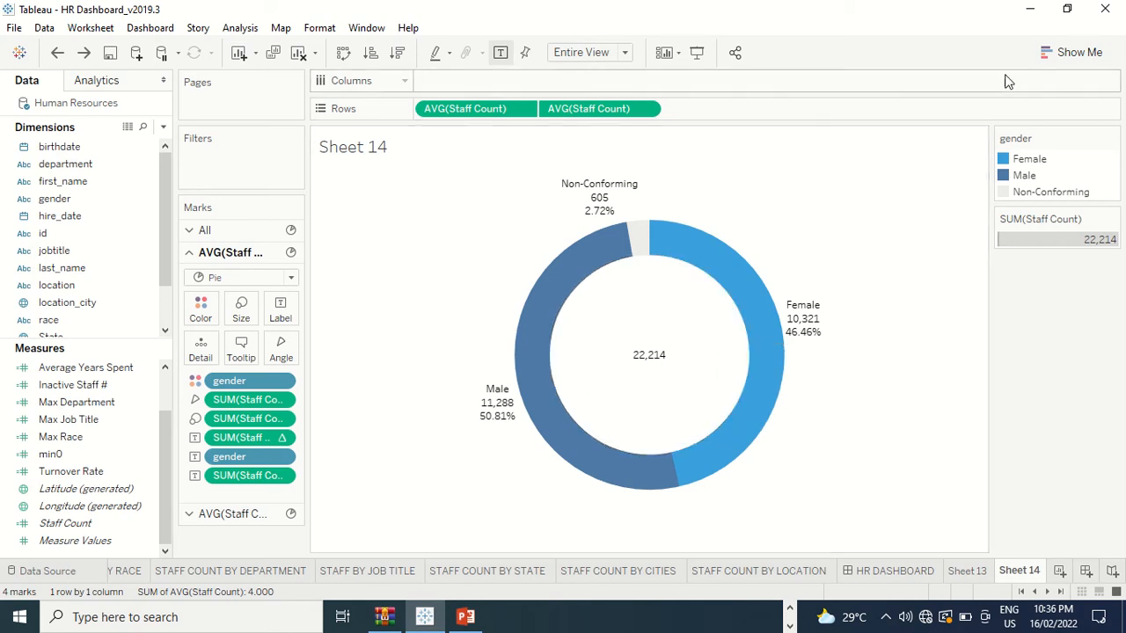
Clear Sheet 14 and chart staff by gender, with gender on Columns and Staff Count on Rows.
click(1060, 65)
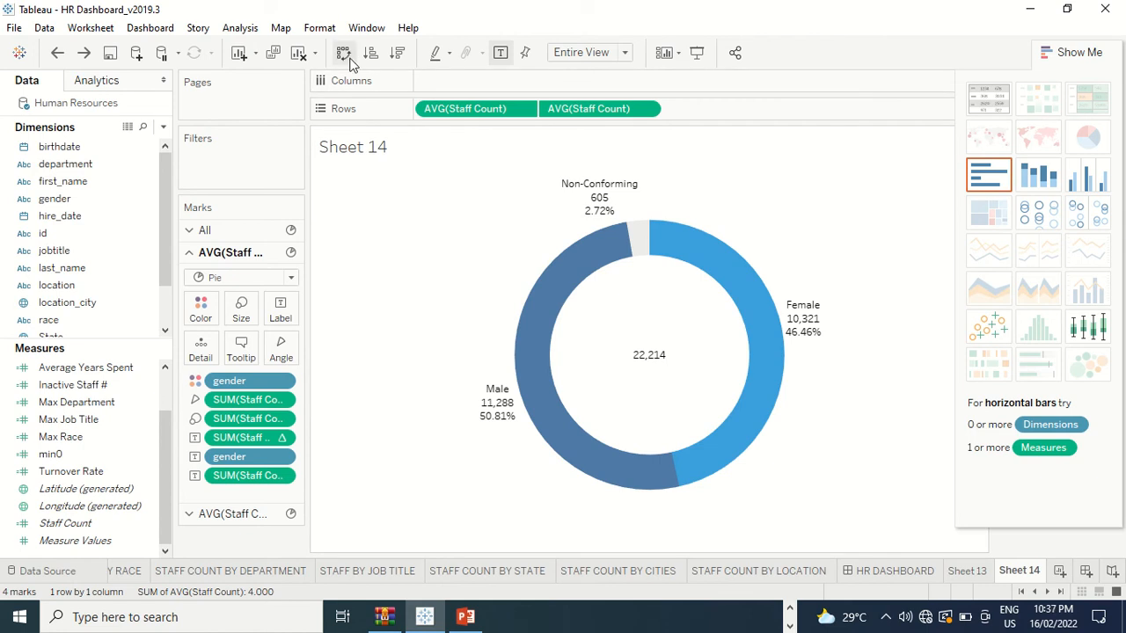
click(297, 55)
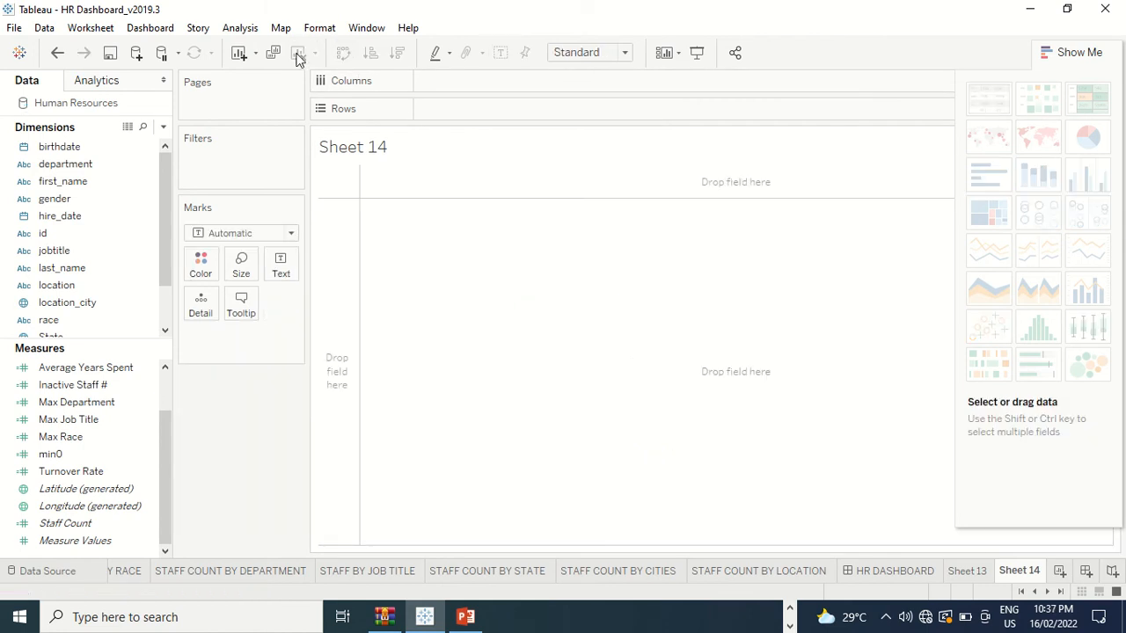
click(79, 200)
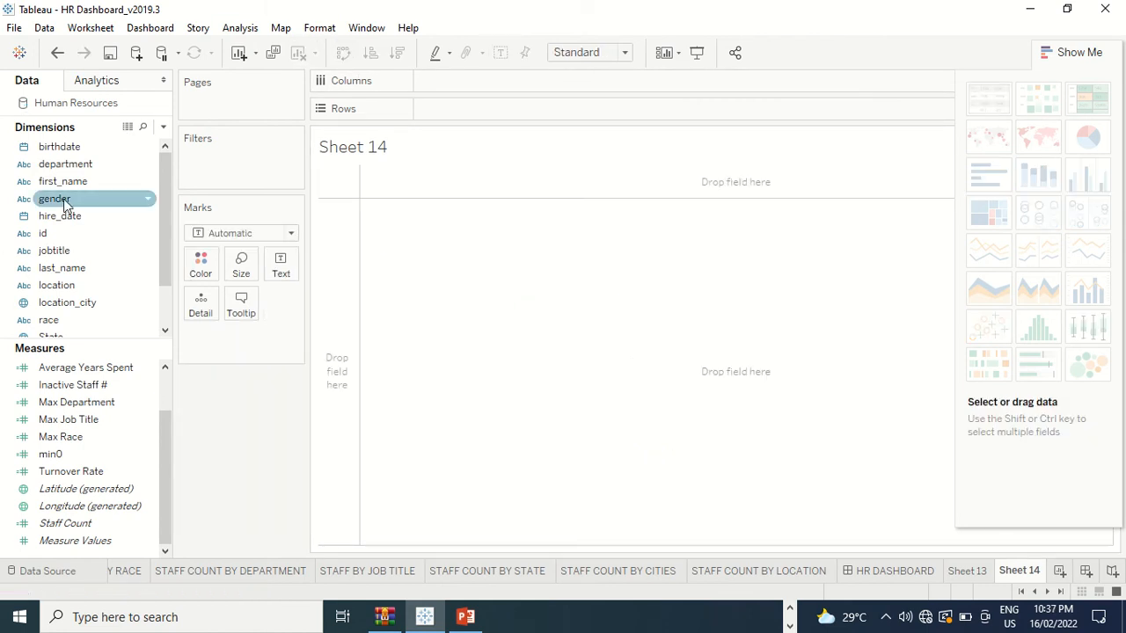
drag(78, 199, 444, 88)
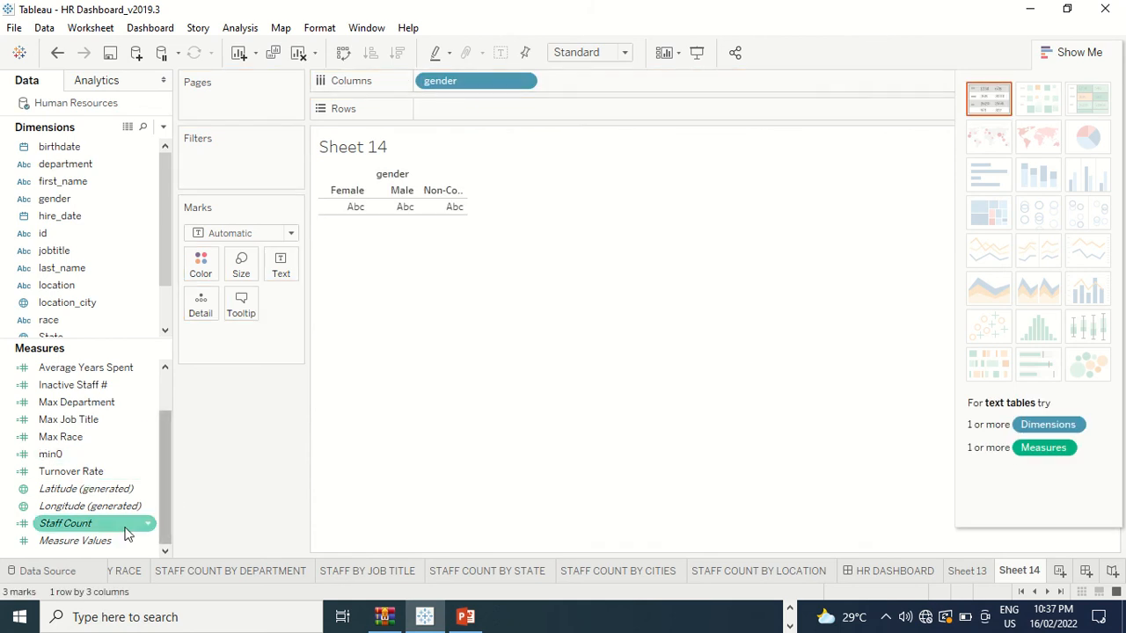
drag(90, 523, 490, 117)
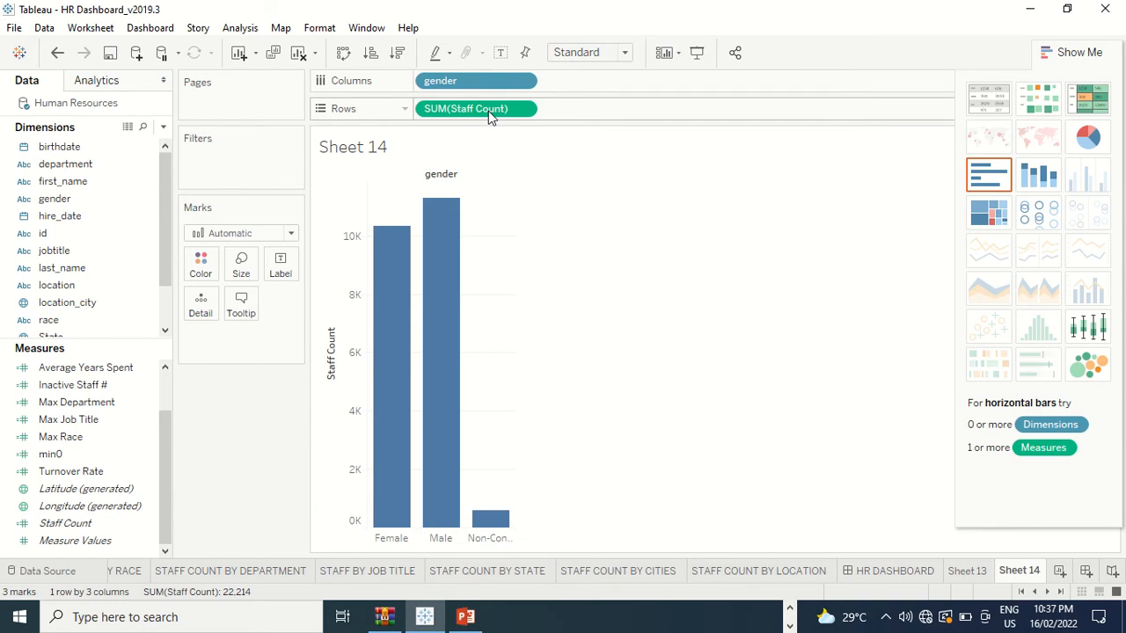
Convert the gender bar chart to a pie chart and fit it to Entire View.
click(1087, 139)
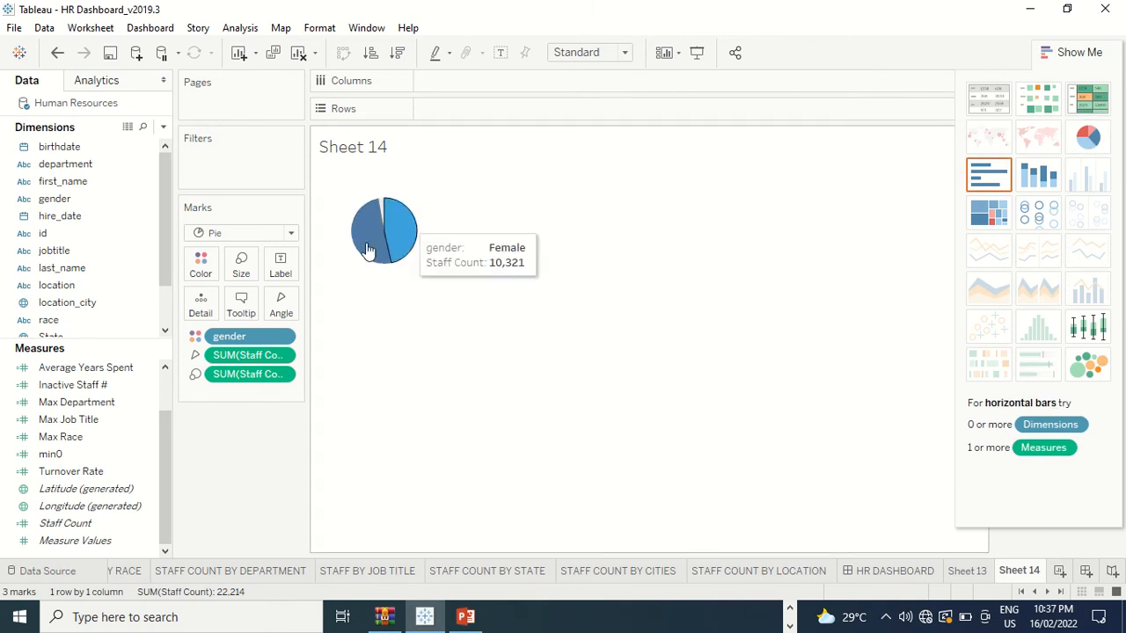
click(625, 53)
click(608, 108)
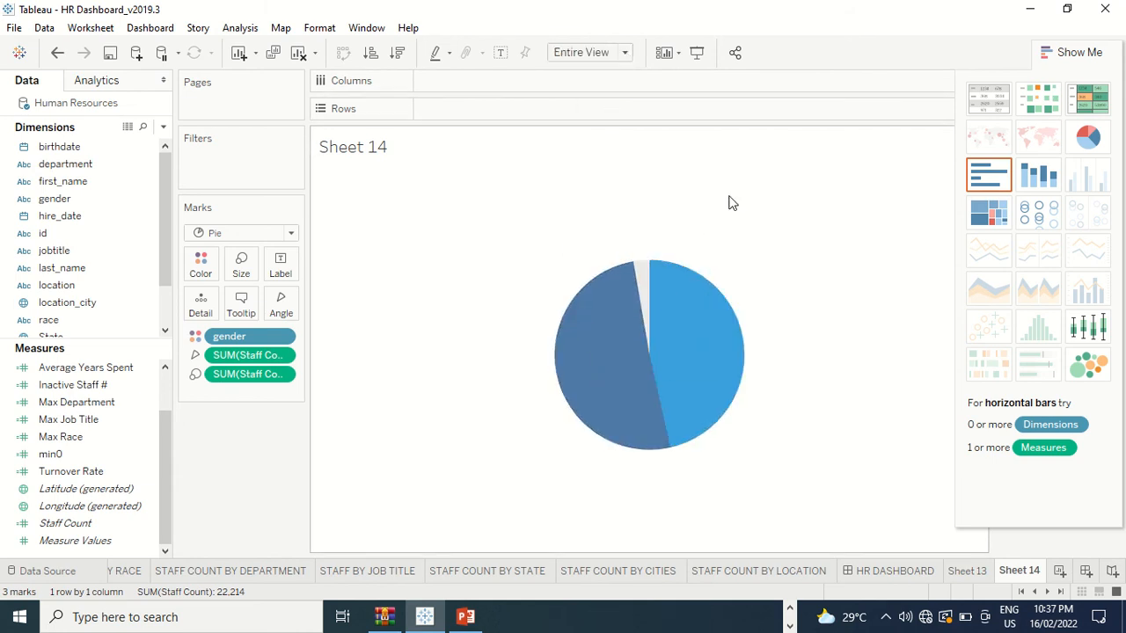
click(1053, 69)
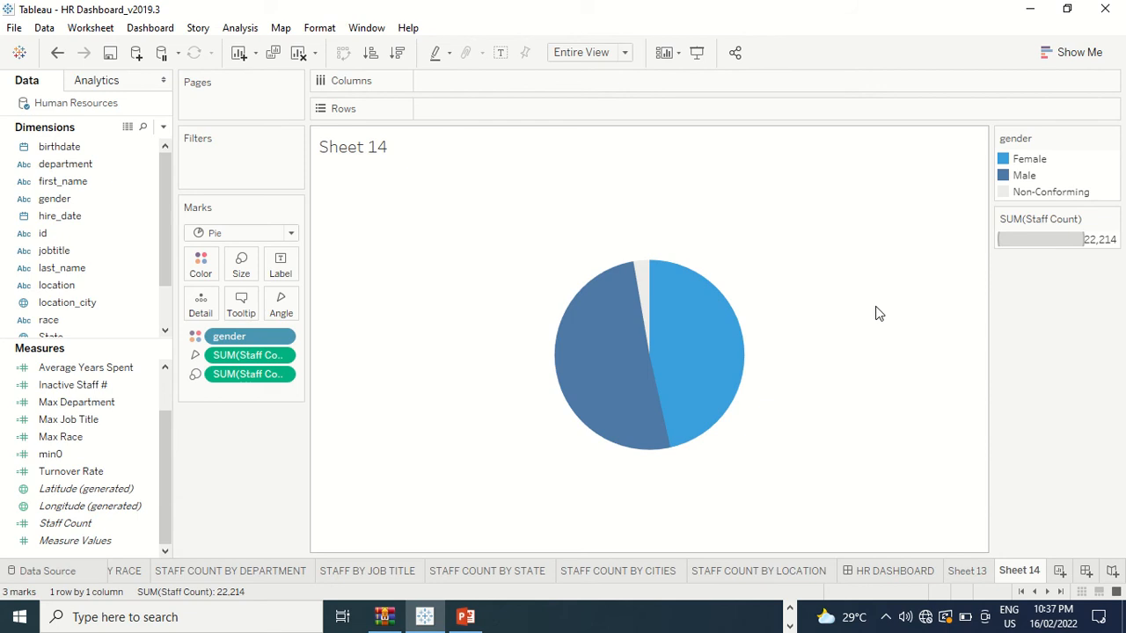
Add Staff Count to Rows and change its aggregation to Average.
mouse_move(643, 378)
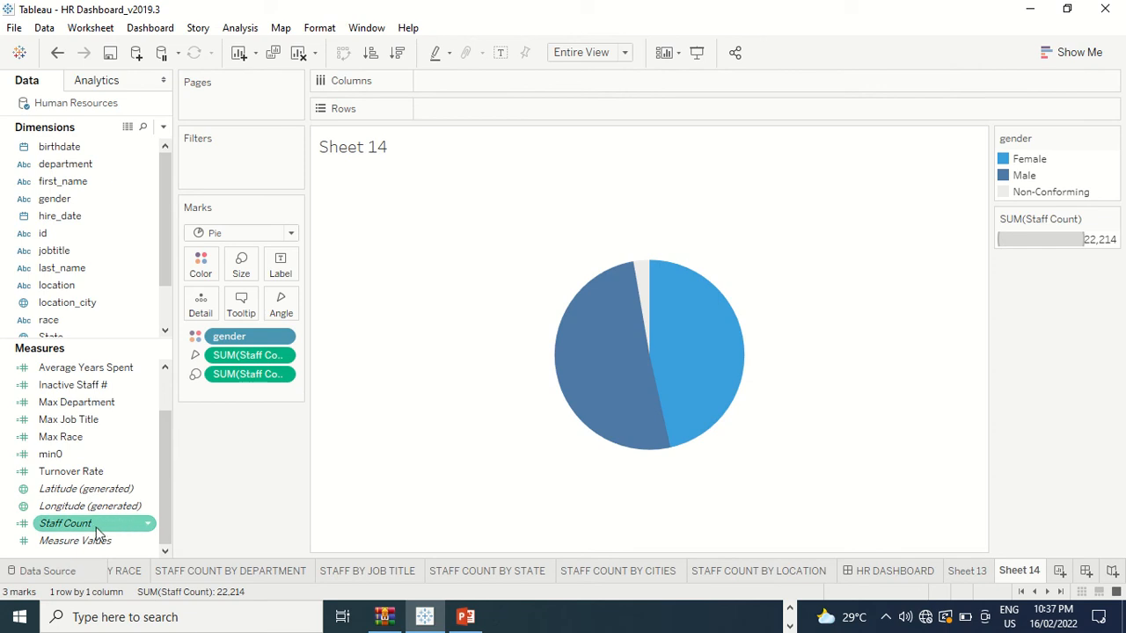
drag(95, 527, 494, 123)
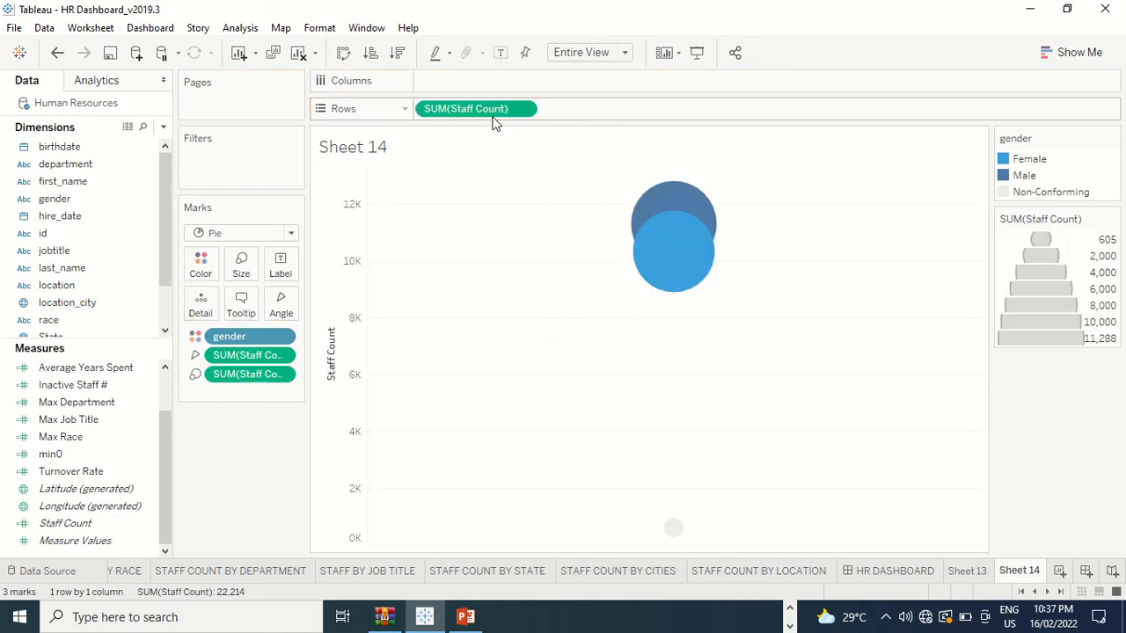
click(522, 108)
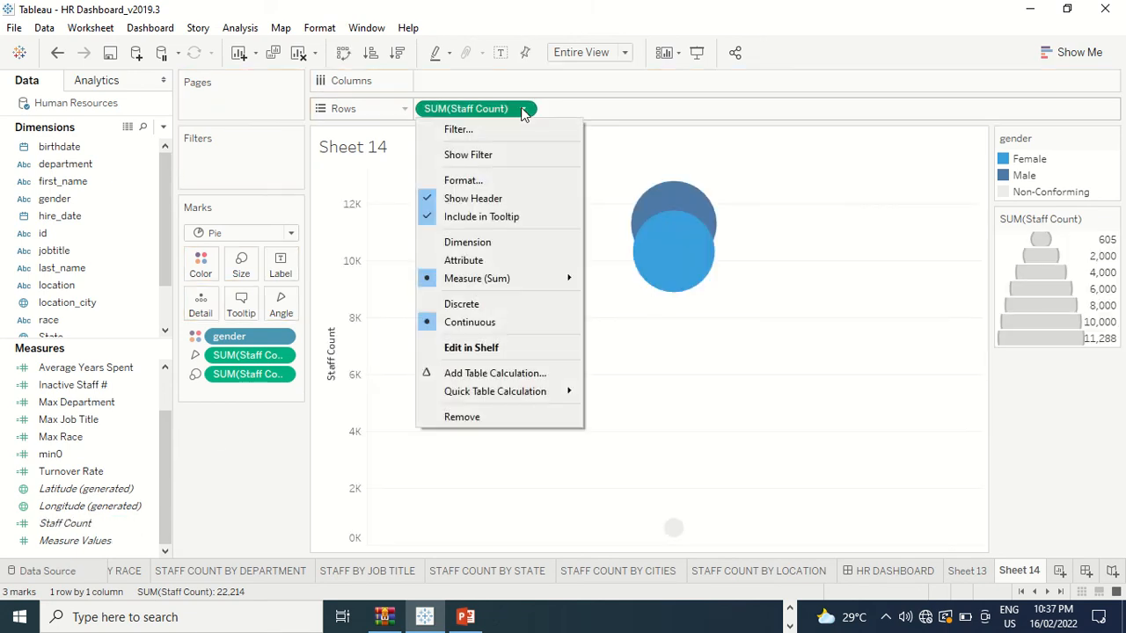
mouse_move(513, 276)
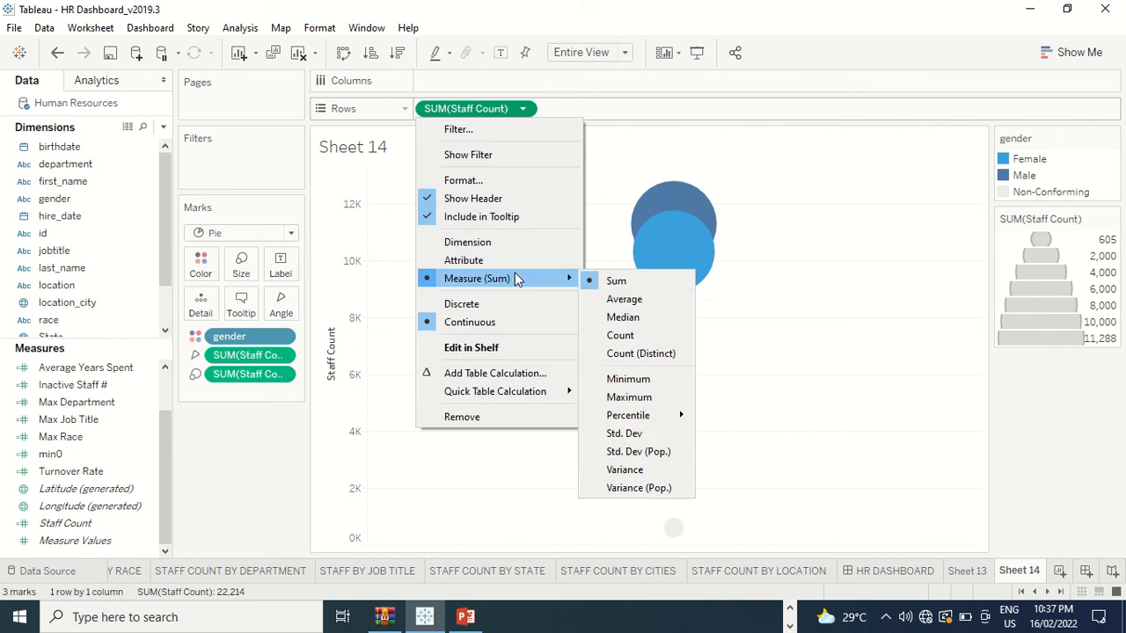
click(624, 300)
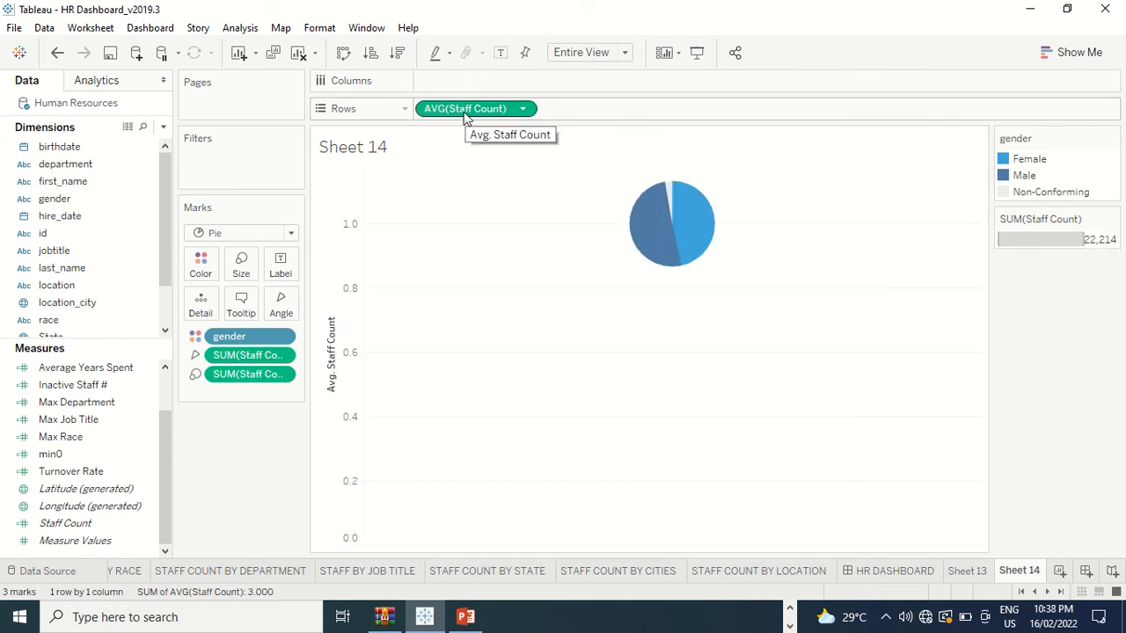
Duplicate AVG(Staff Count) on Rows and remove the Staff Count size encoding from the second pie's marks.
drag(466, 117, 642, 120)
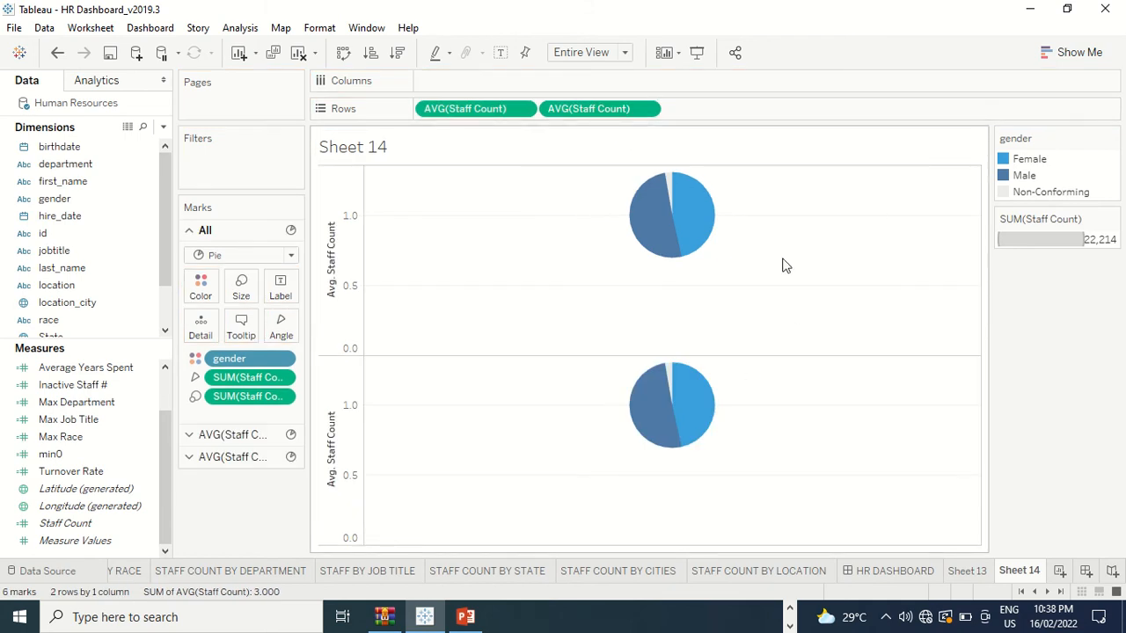
click(233, 464)
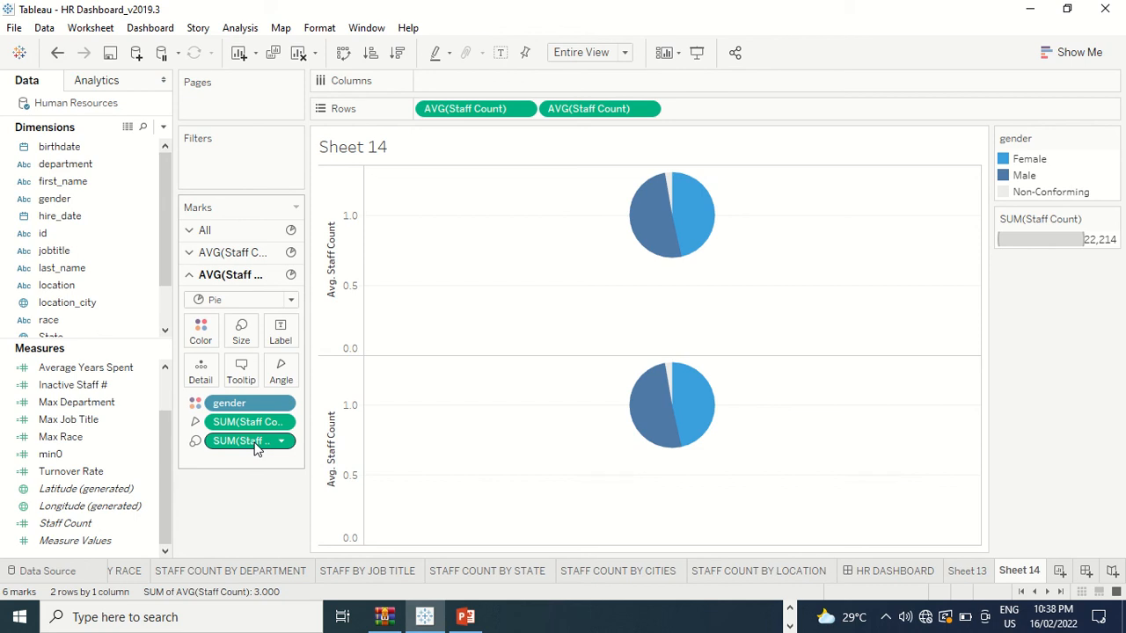
drag(252, 442, 246, 513)
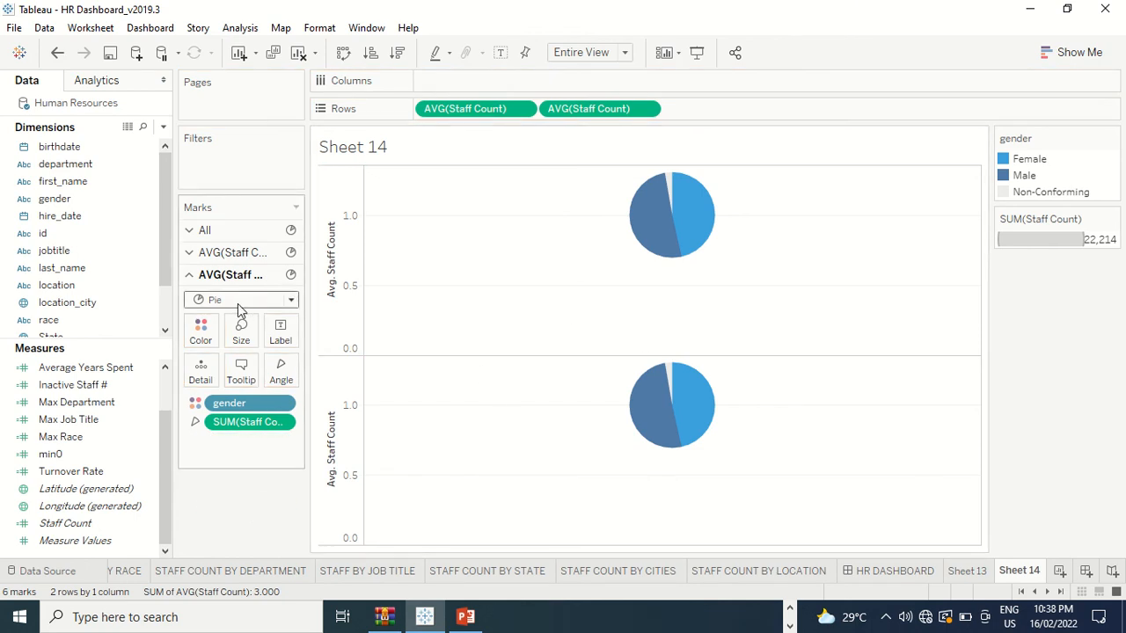
Enlarge the first AVG(Staff Count) pie to roughly twice the diameter of the second pie.
click(230, 254)
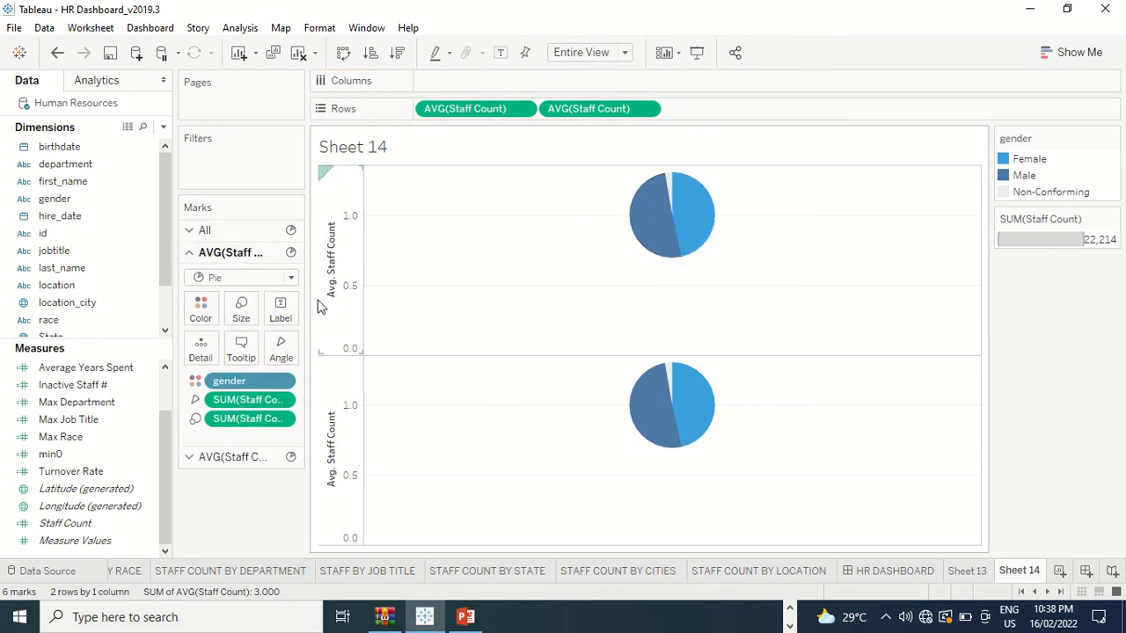
click(237, 314)
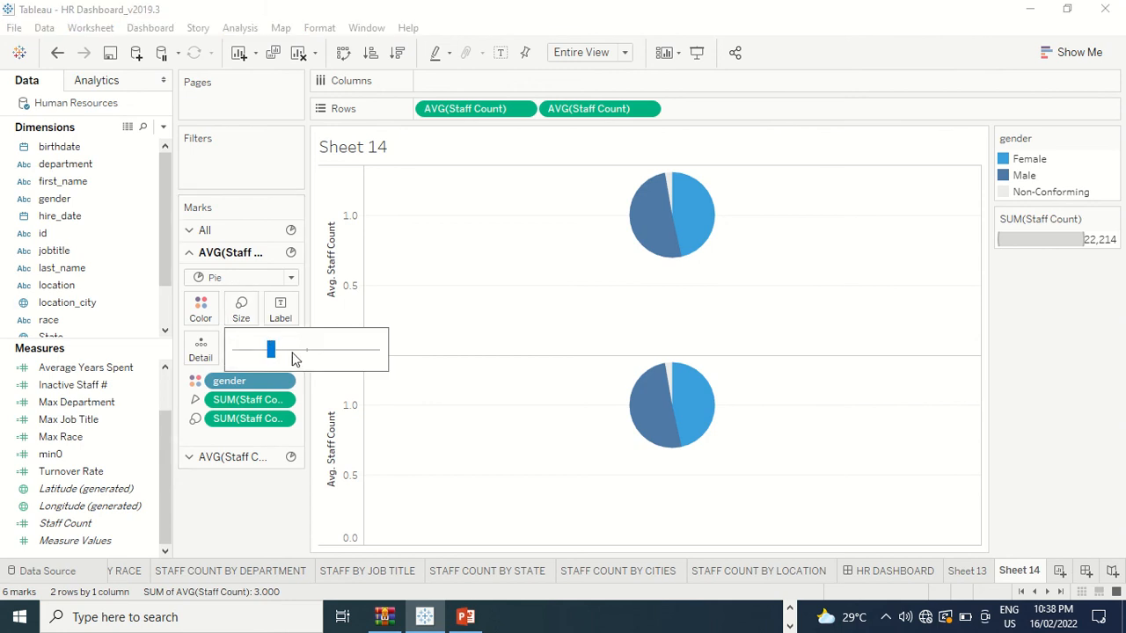
click(292, 351)
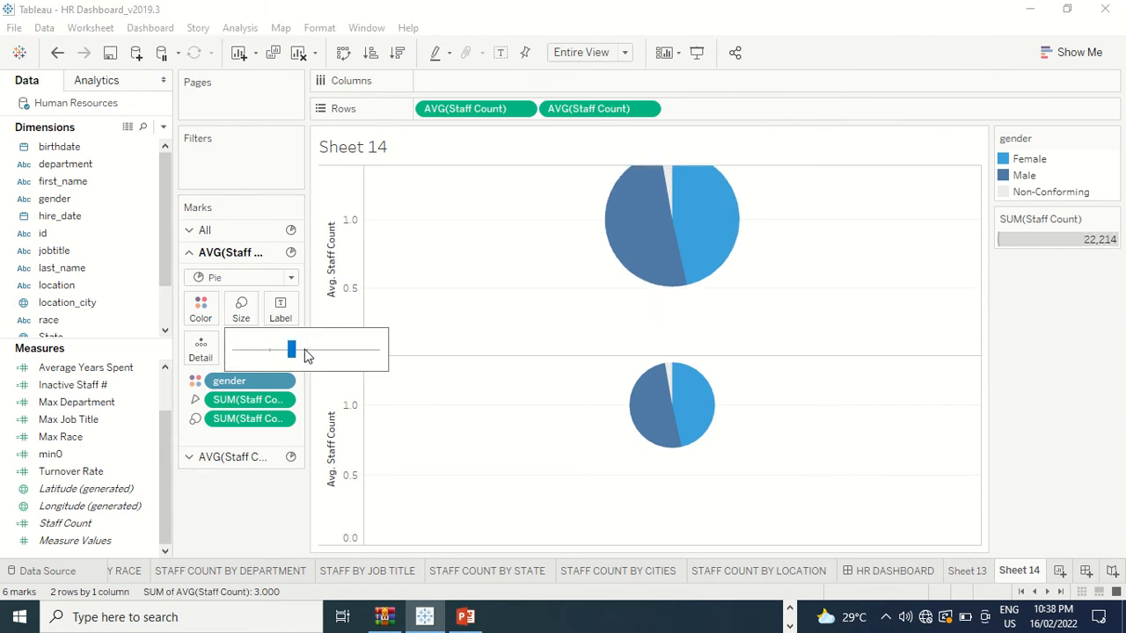
drag(304, 349, 304, 350)
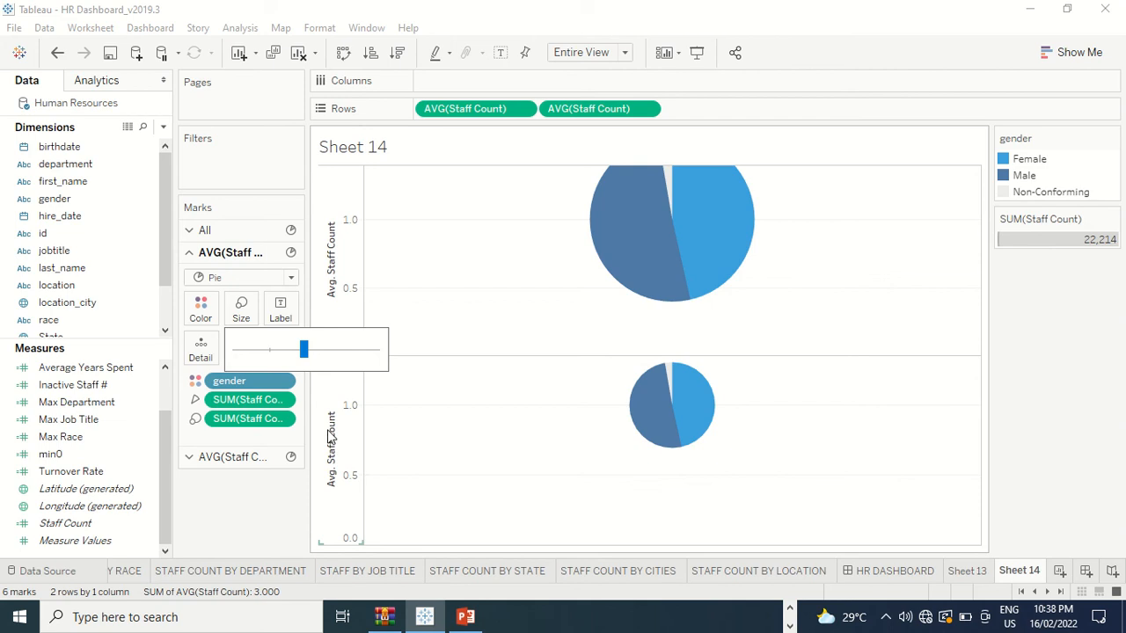
click(450, 432)
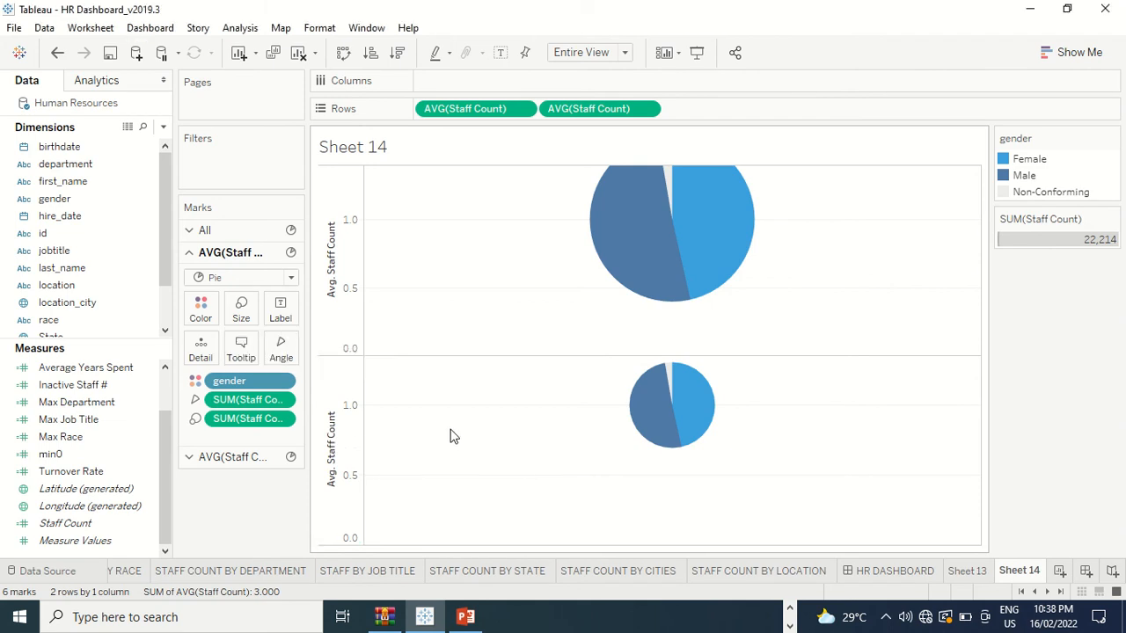
Combine the two Avg. Staff Count pies on a dual axis and synchronize the axes.
click(341, 435)
right_click(341, 435)
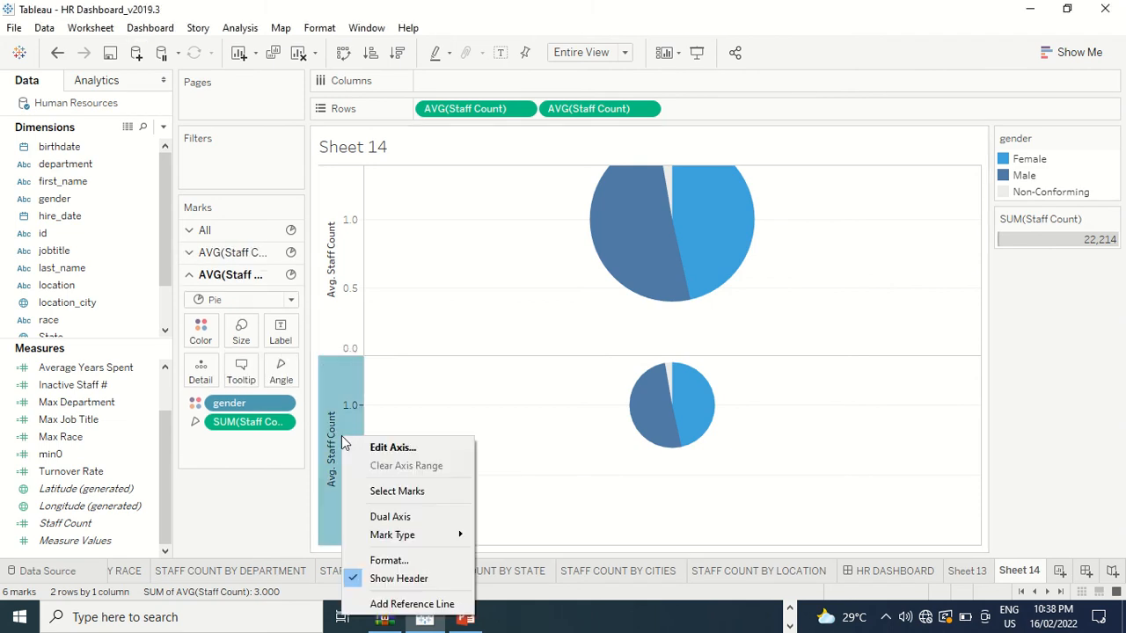
click(389, 516)
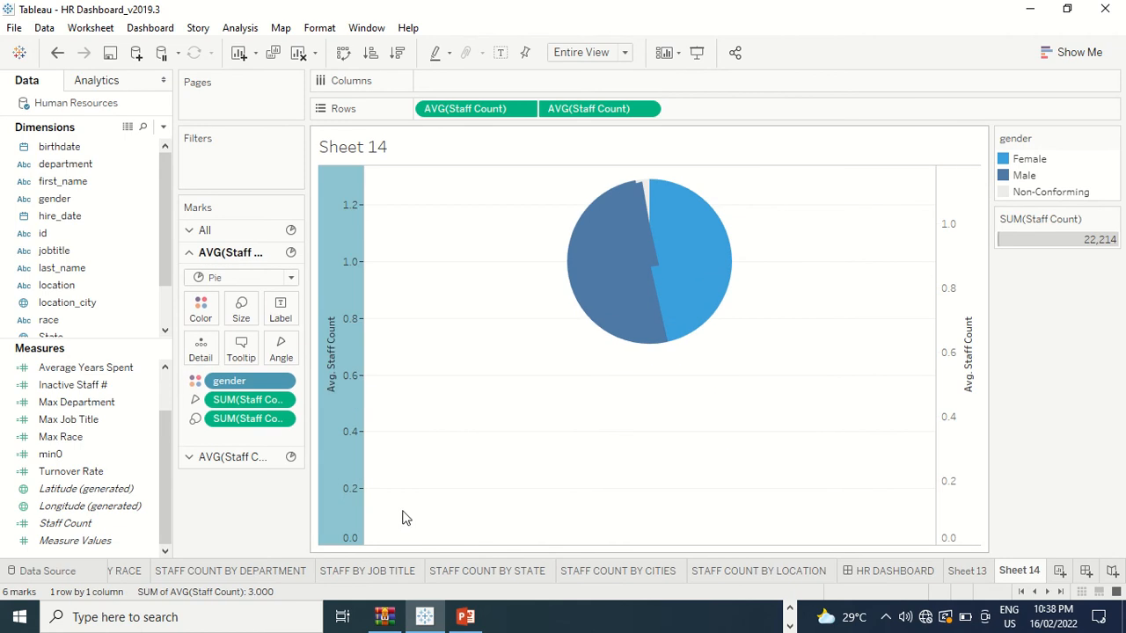
click(951, 434)
right_click(952, 434)
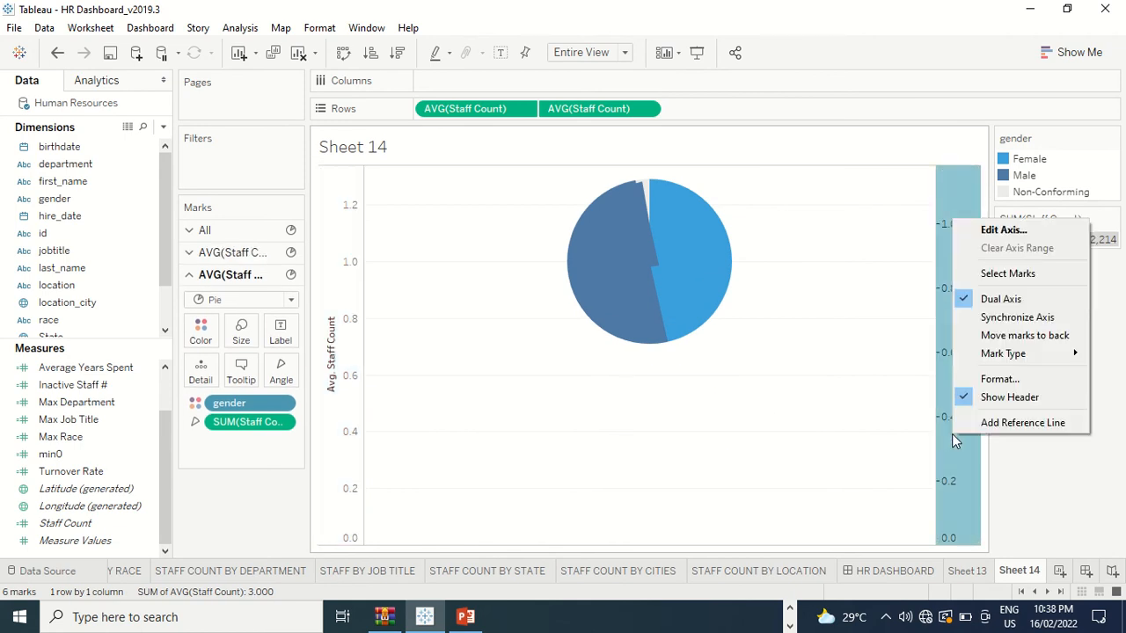
click(1023, 321)
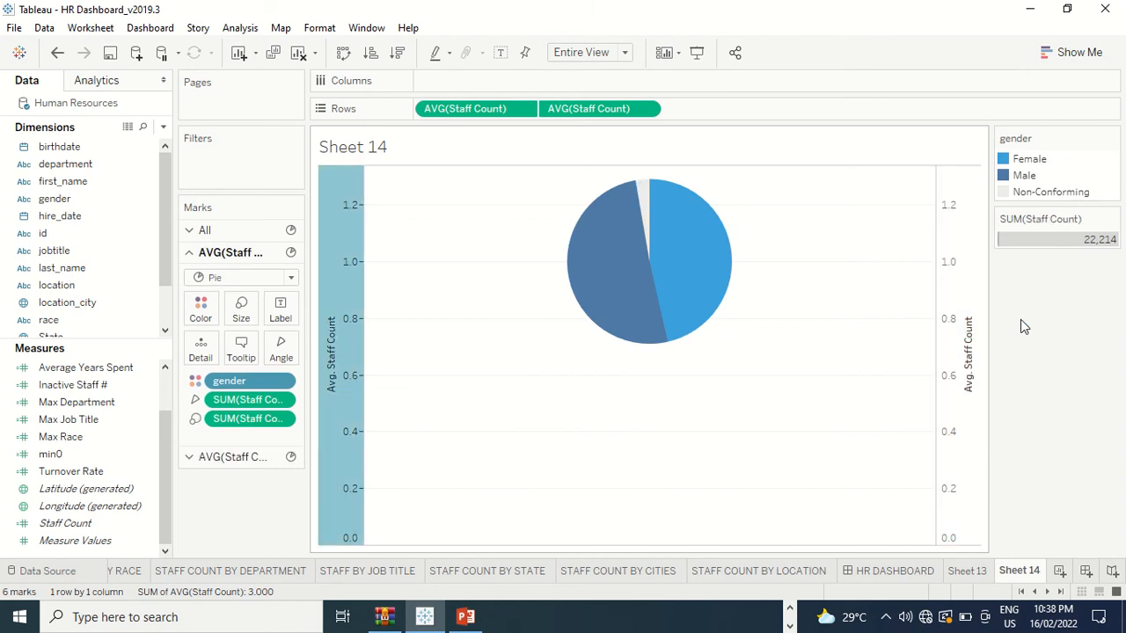
Exclude zero from the secondary Avg. Staff Count axis range so the overlaid pies are vertically centred.
mouse_move(651, 195)
mouse_move(673, 291)
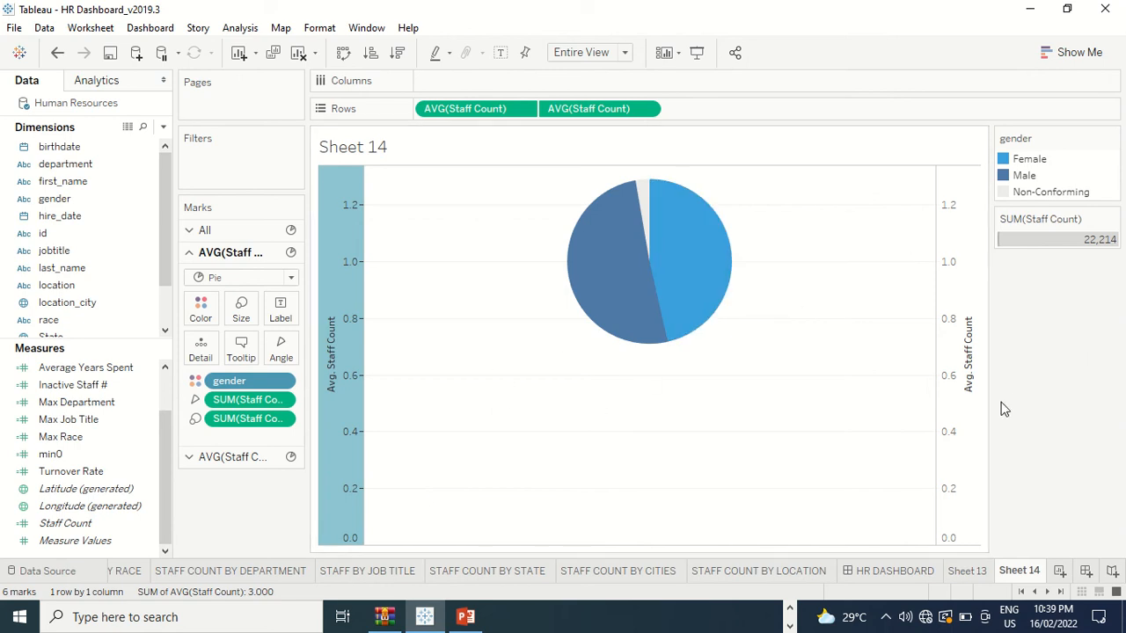
click(945, 417)
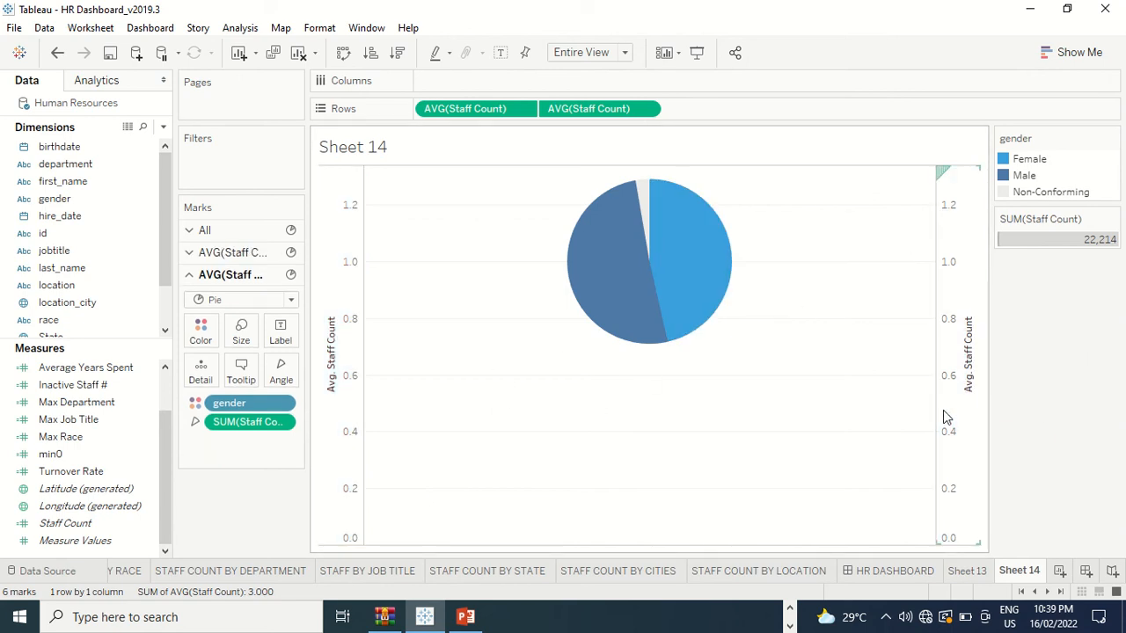
double_click(945, 416)
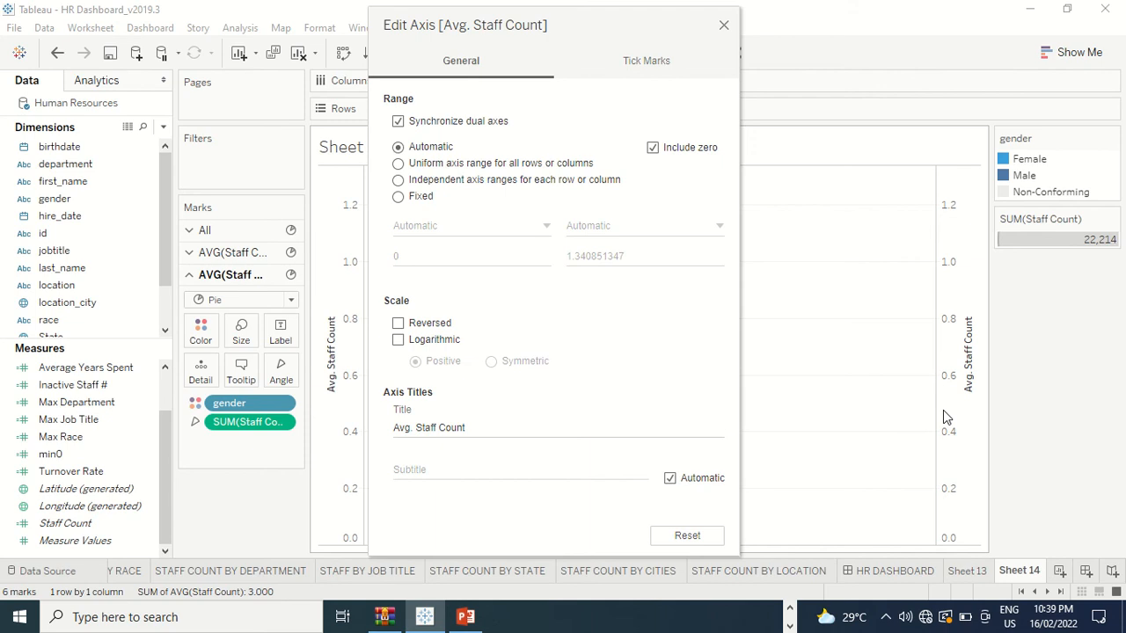
click(652, 147)
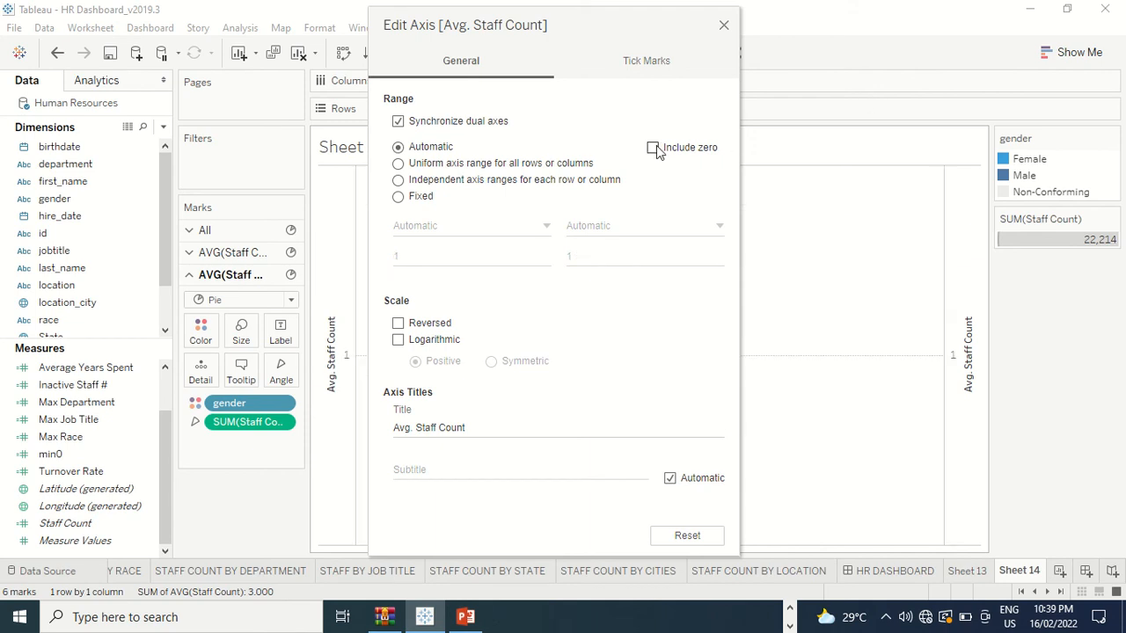
drag(624, 8, 283, 14)
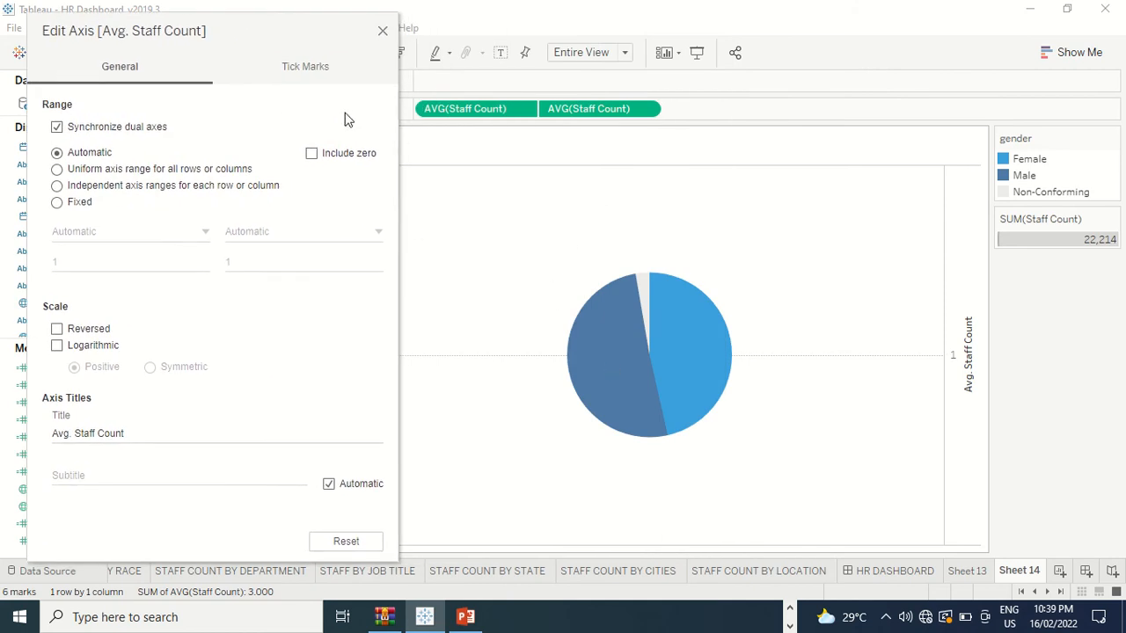
click(314, 162)
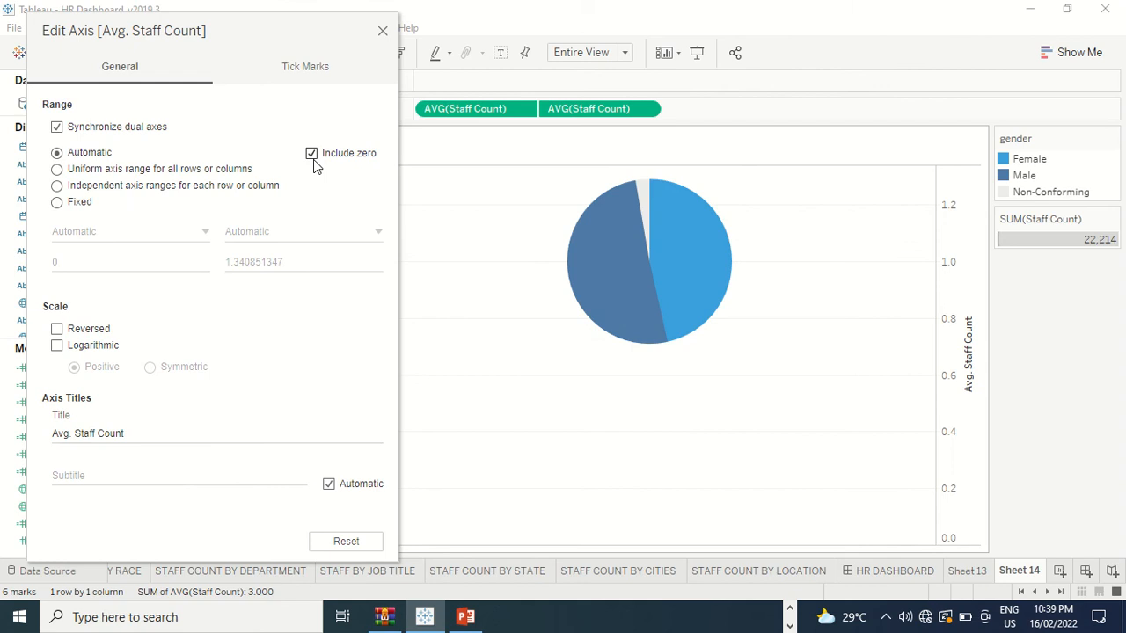
click(315, 163)
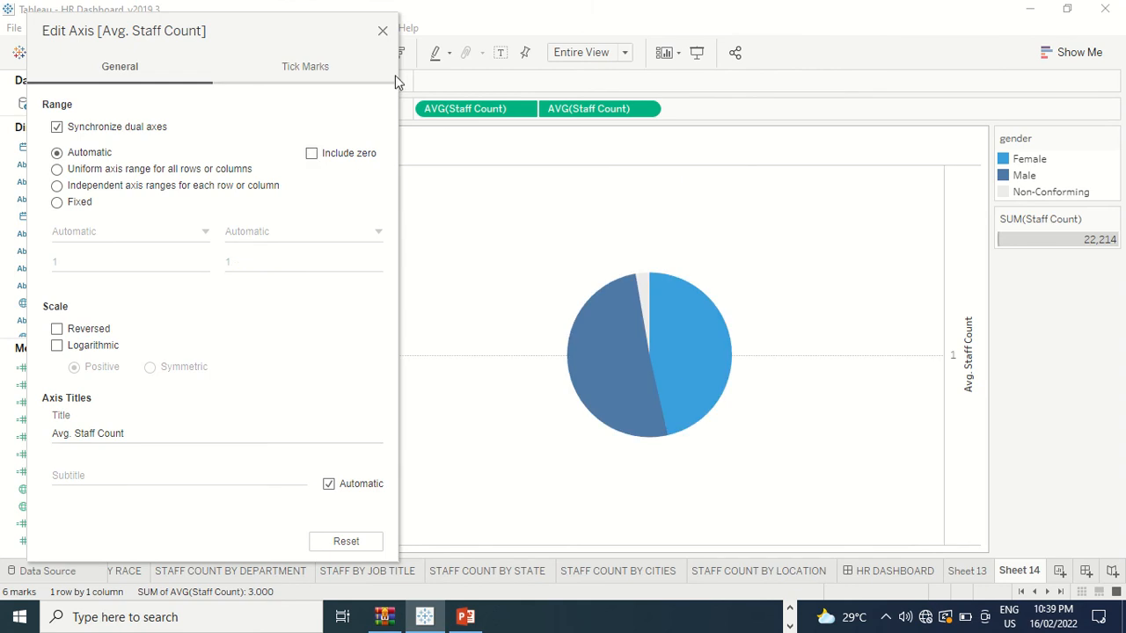
click(383, 34)
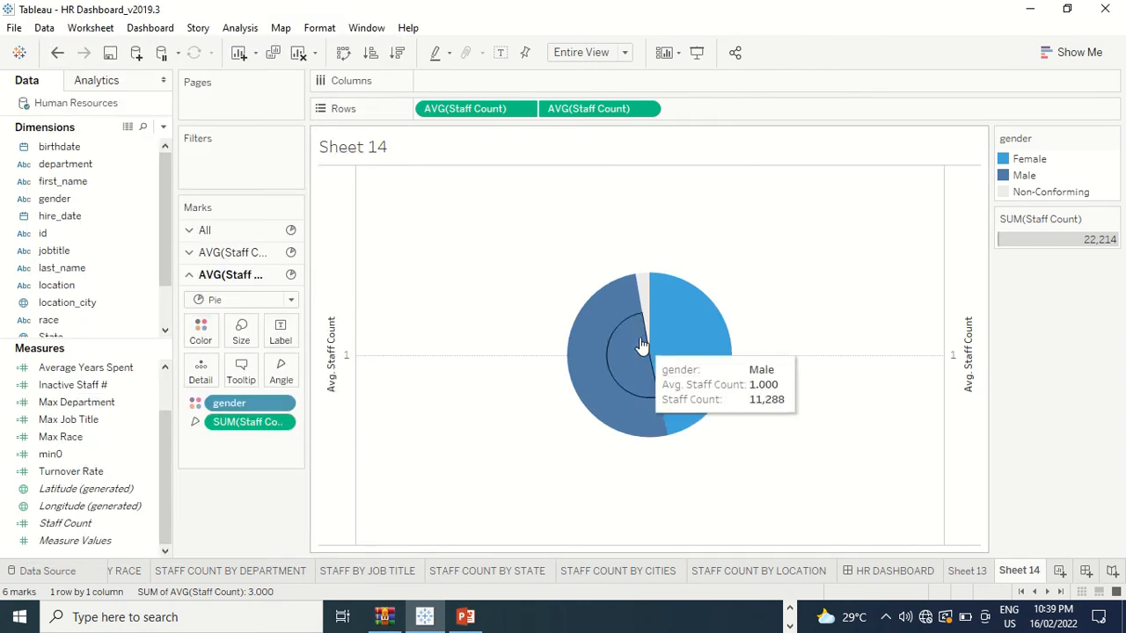
mouse_move(611, 373)
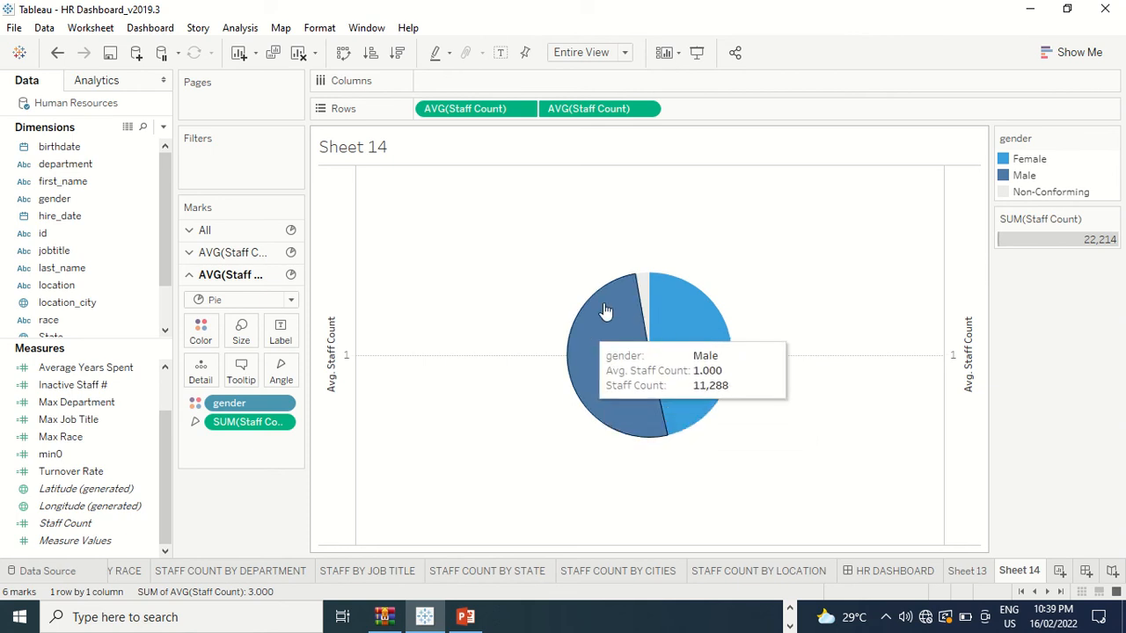
mouse_move(683, 367)
mouse_move(638, 386)
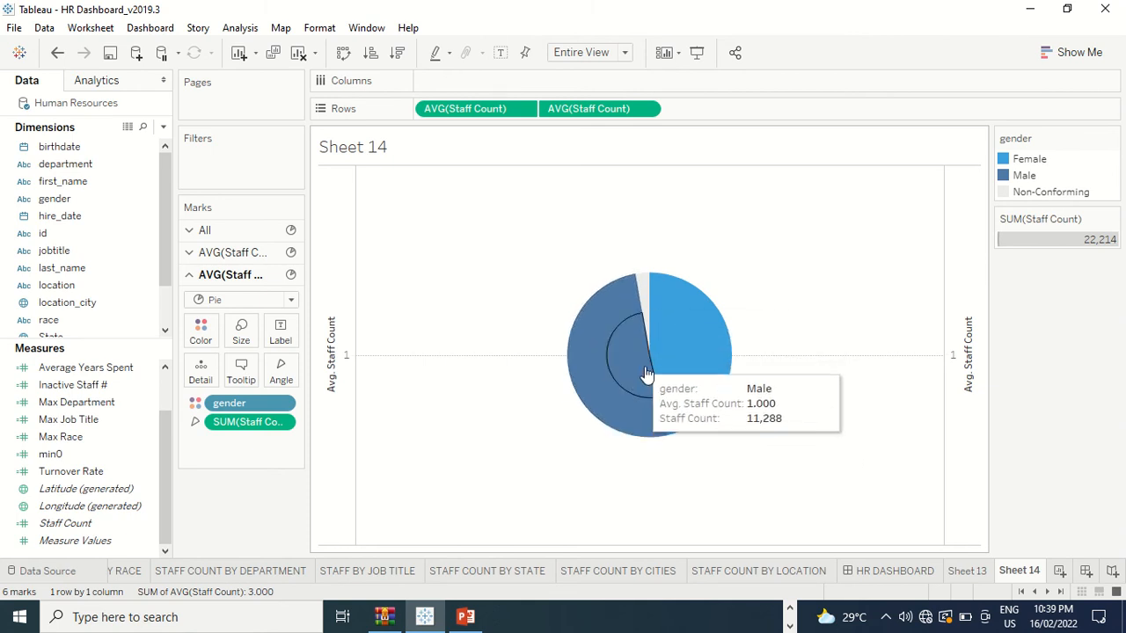
Remove the Staff Count angle and gender color encodings from the second AVG(Staff Count) pie's marks.
mouse_move(646, 361)
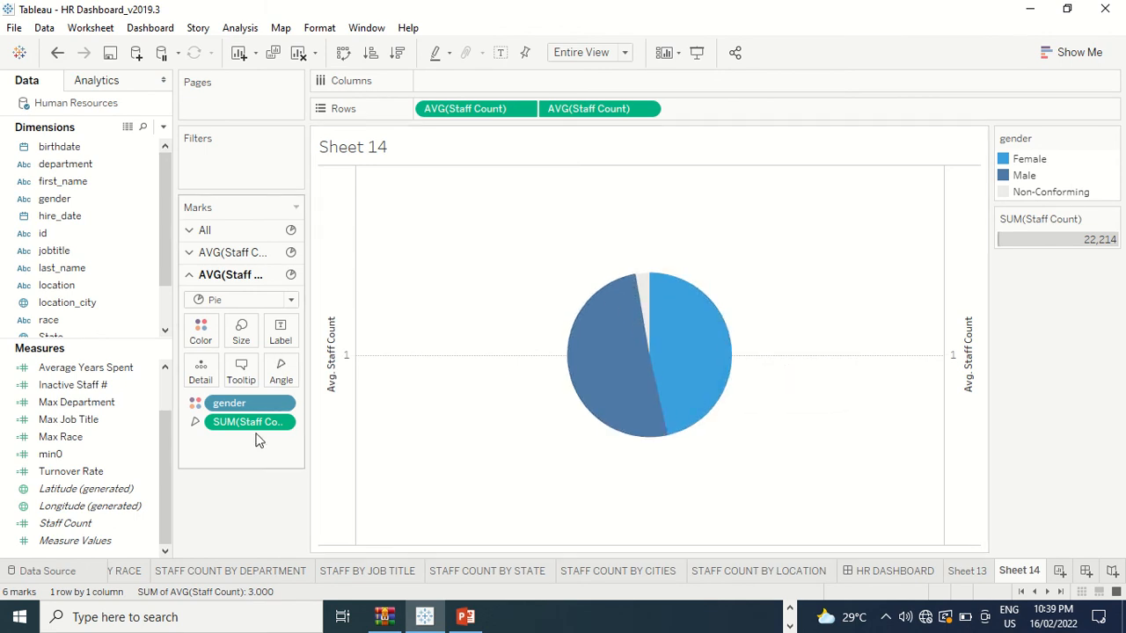
drag(269, 426, 322, 292)
click(230, 277)
drag(243, 424, 233, 521)
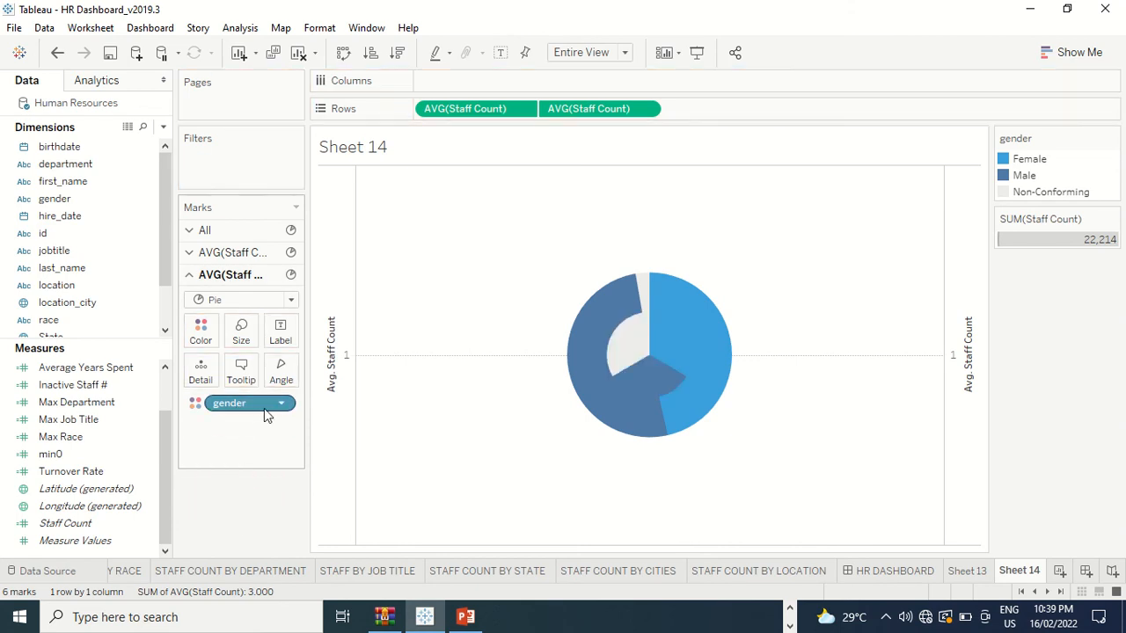
drag(242, 406, 237, 522)
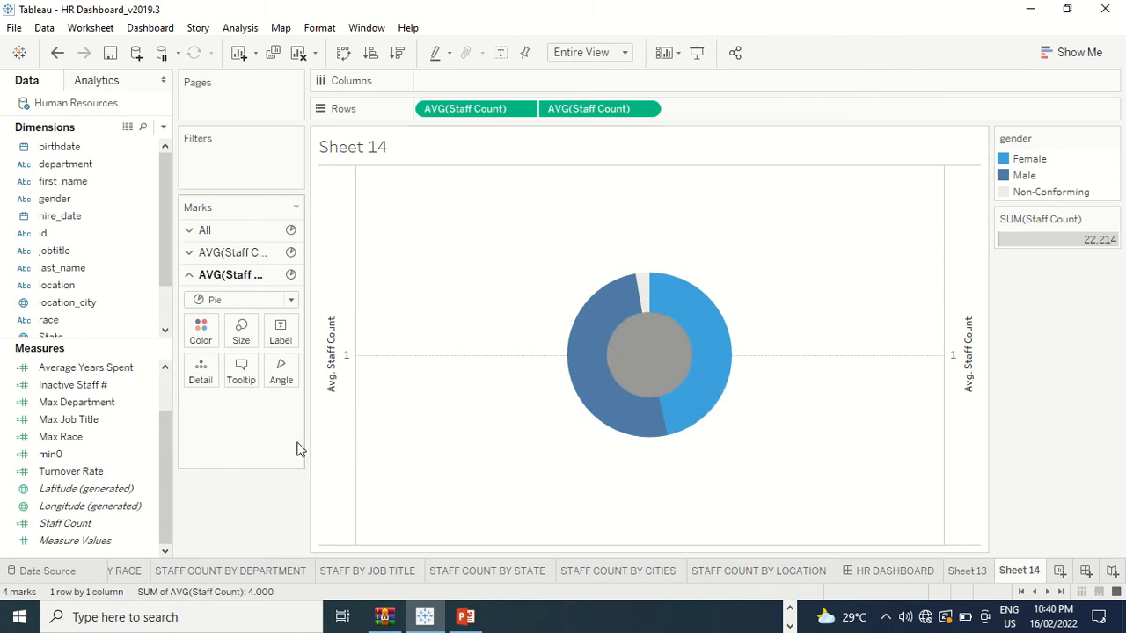
Color the inner AVG(Staff Count) pie white to form the donut hole.
click(205, 347)
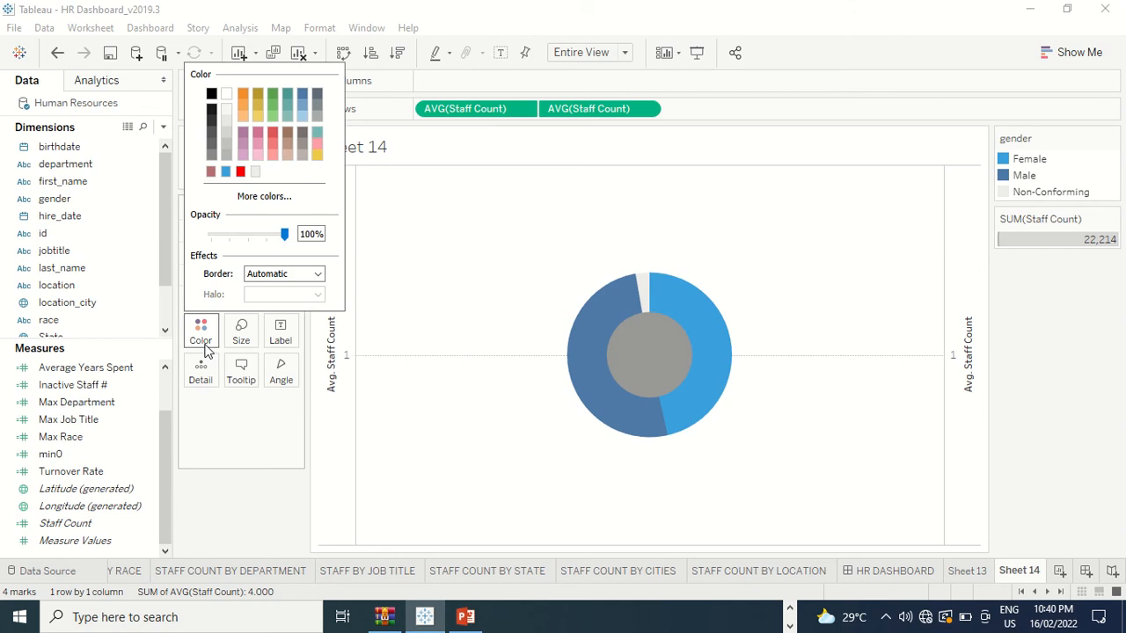
click(226, 94)
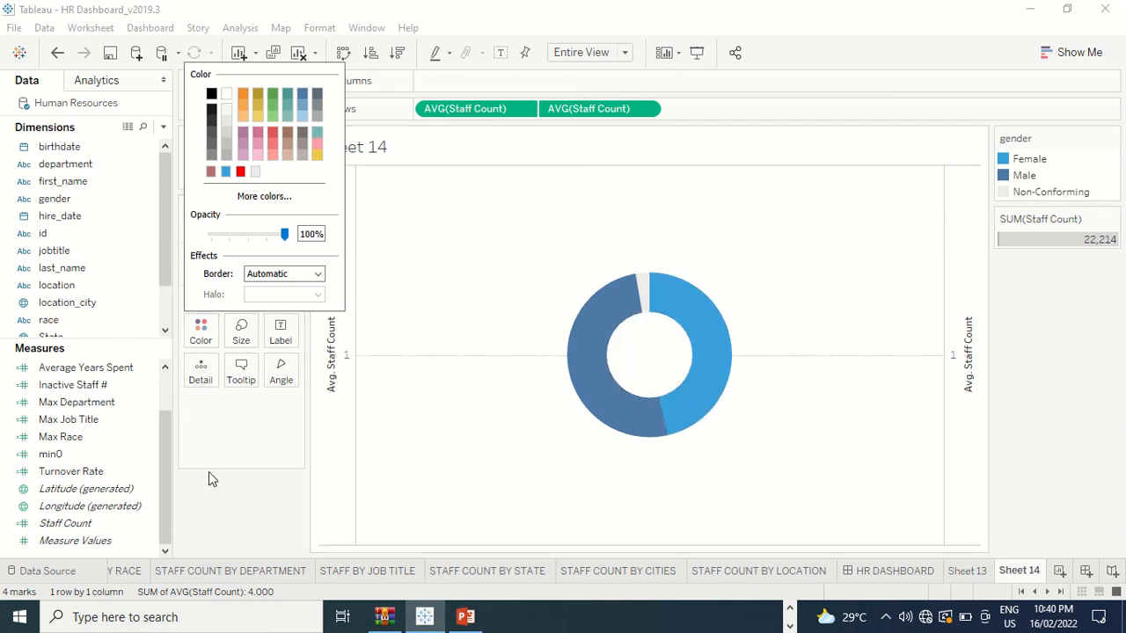
click(236, 489)
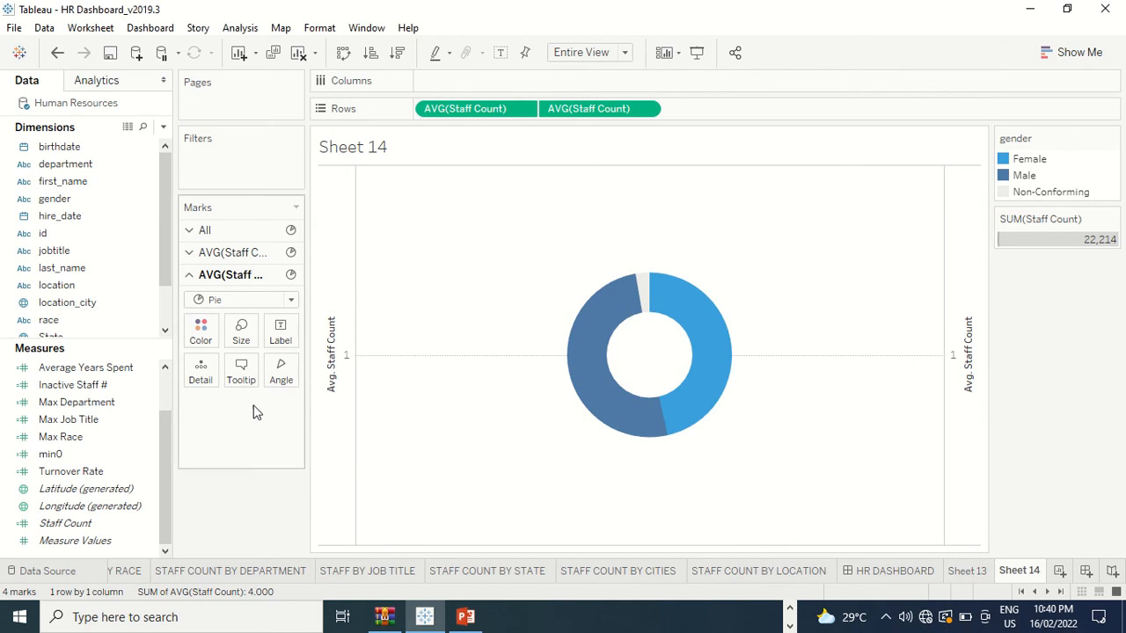
Shrink the outer AVG(Staff Count) pie slightly so the donut ring is thinner.
click(237, 254)
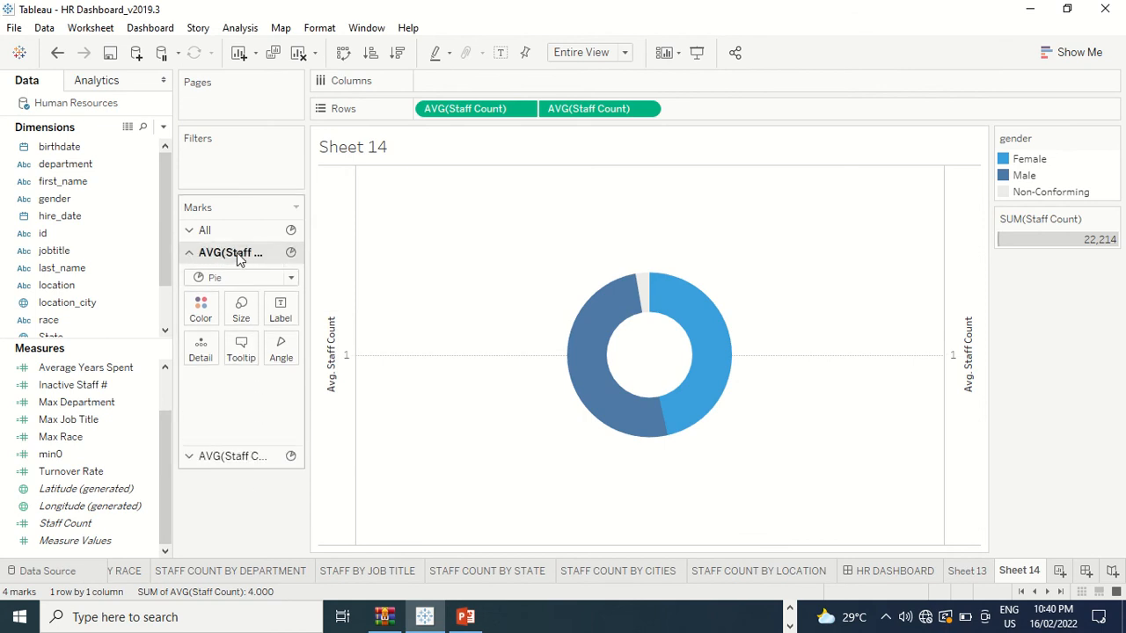
click(250, 309)
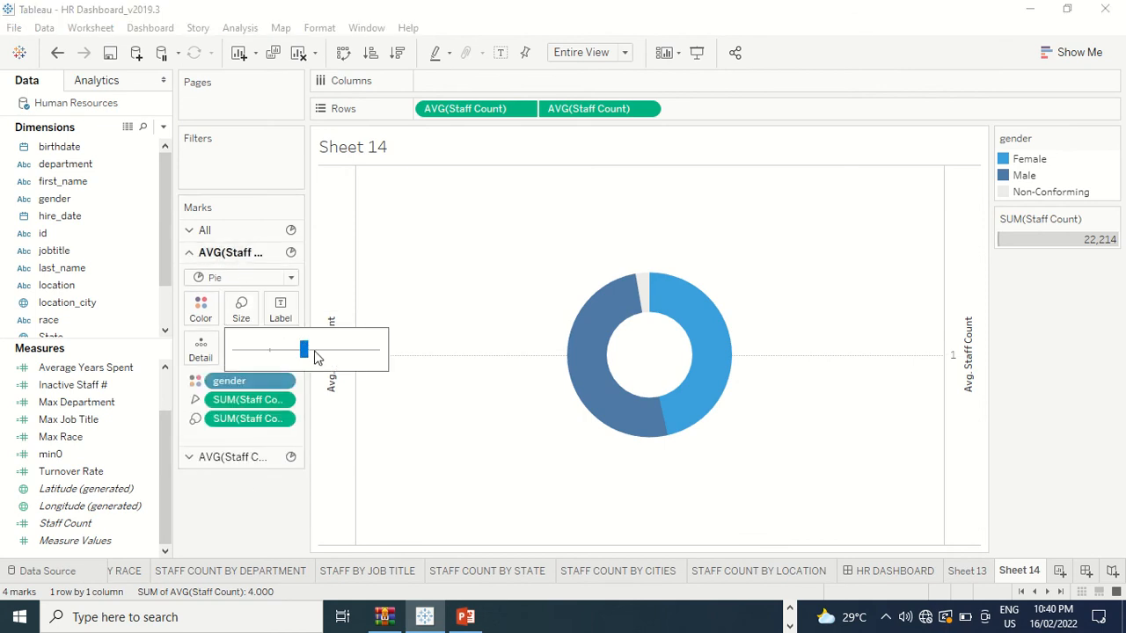
click(314, 353)
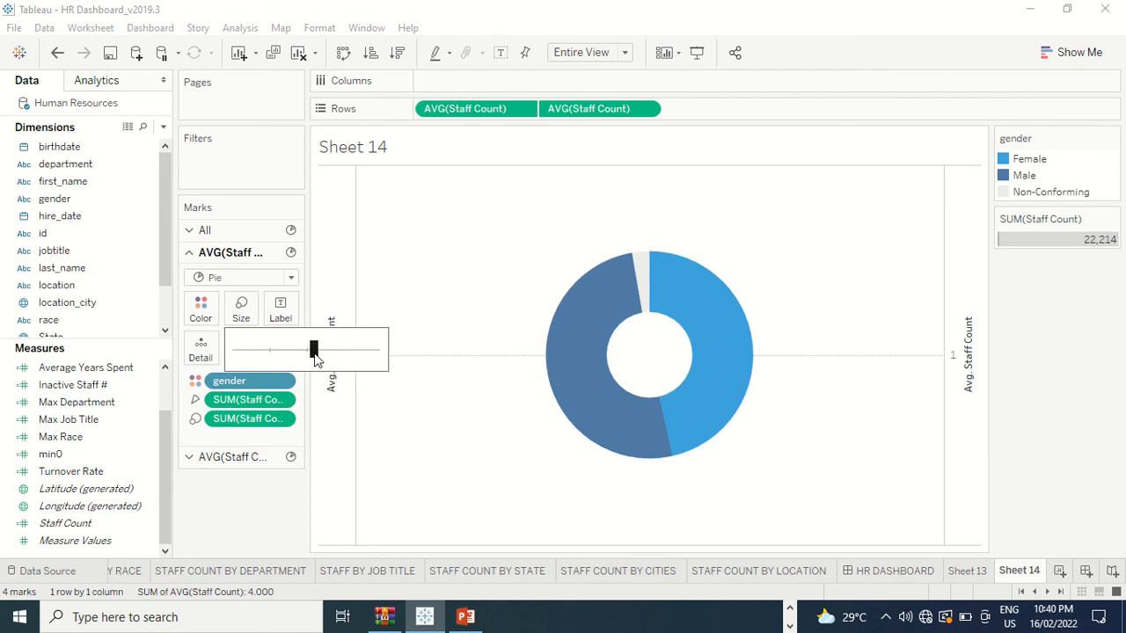
drag(310, 352, 306, 349)
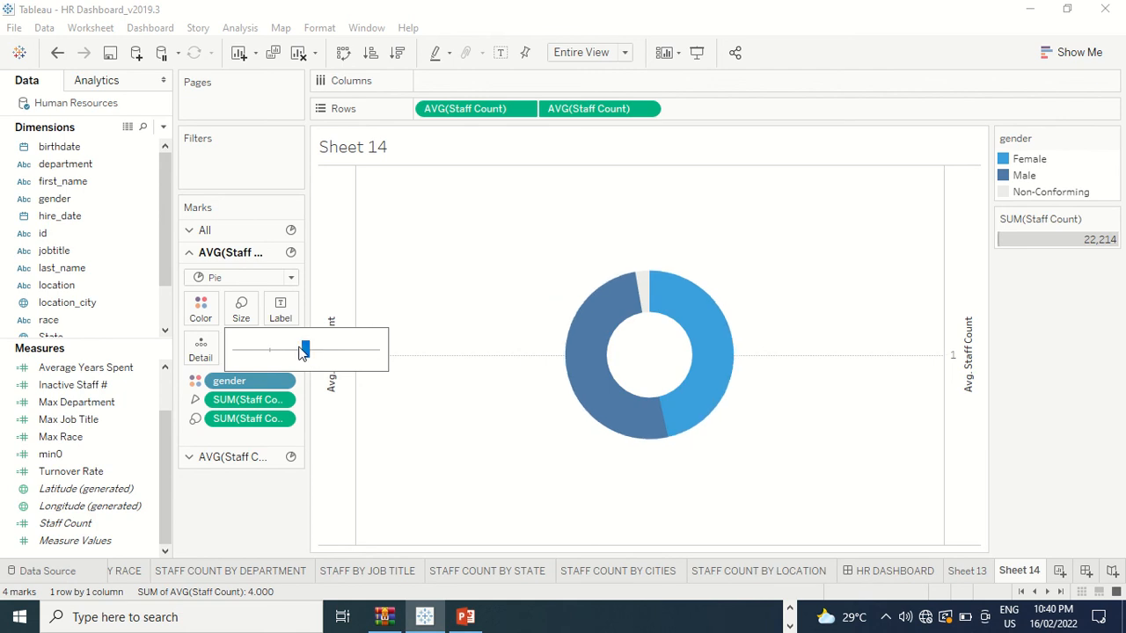
drag(300, 352, 297, 350)
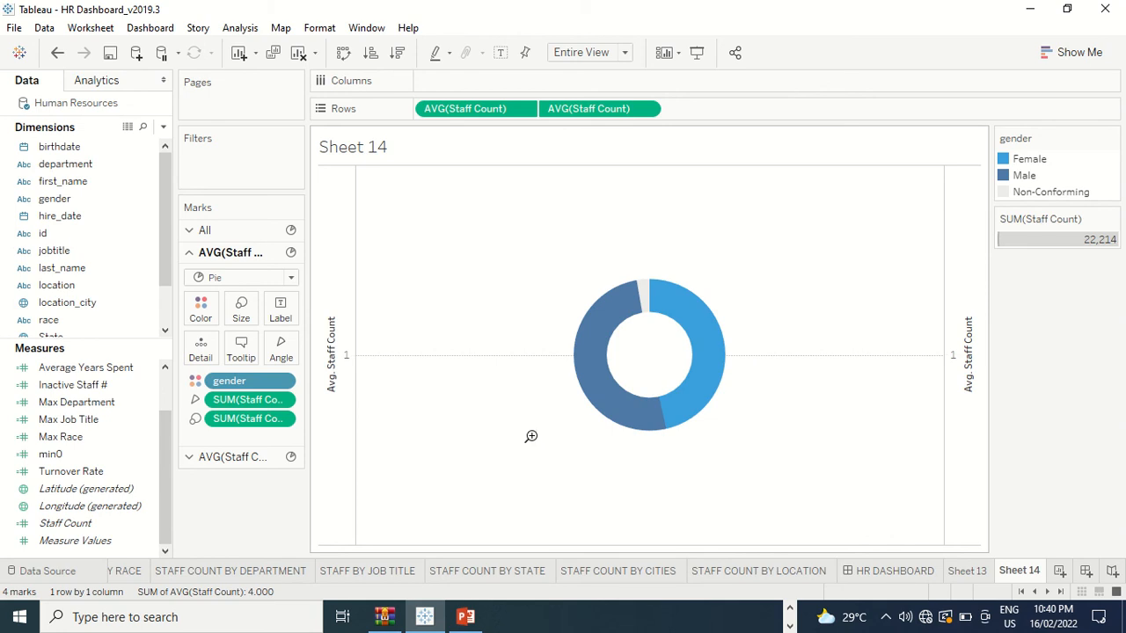
Enlarge the whole donut chart within the view to about twice its diameter.
key(ctrl+shift+b)
key(ctrl+shift+b)
key(ctrl+shift+b)
key(ctrl+shift+b)
key(ctrl+shift+b)
key(ctrl+shift+b)
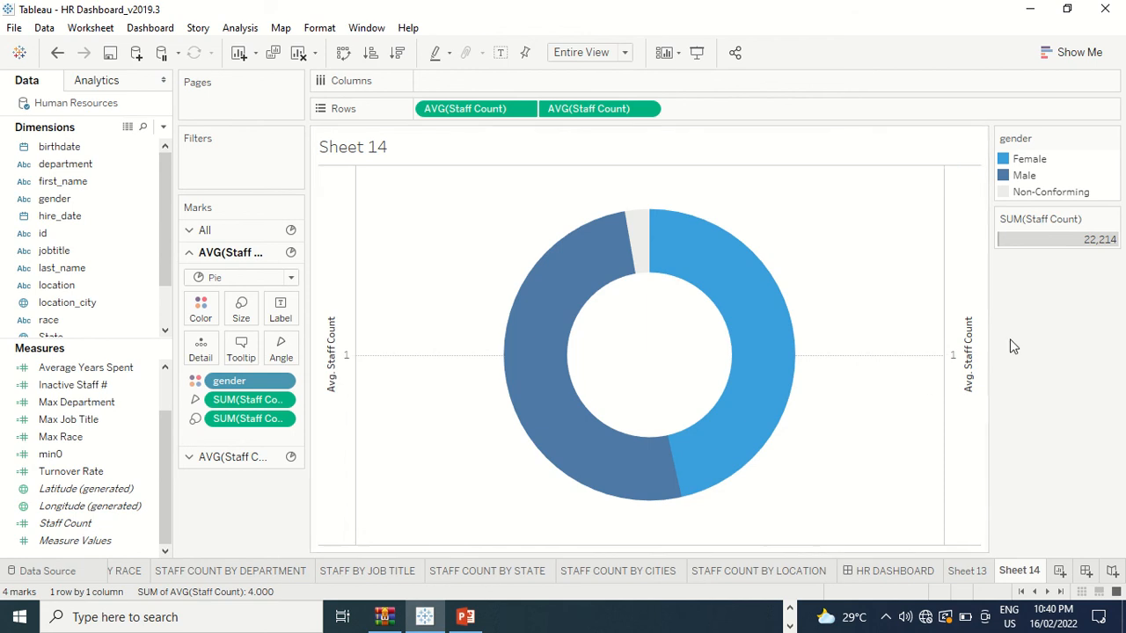
Hide the headers of both Avg. Staff Count axes.
right_click(969, 410)
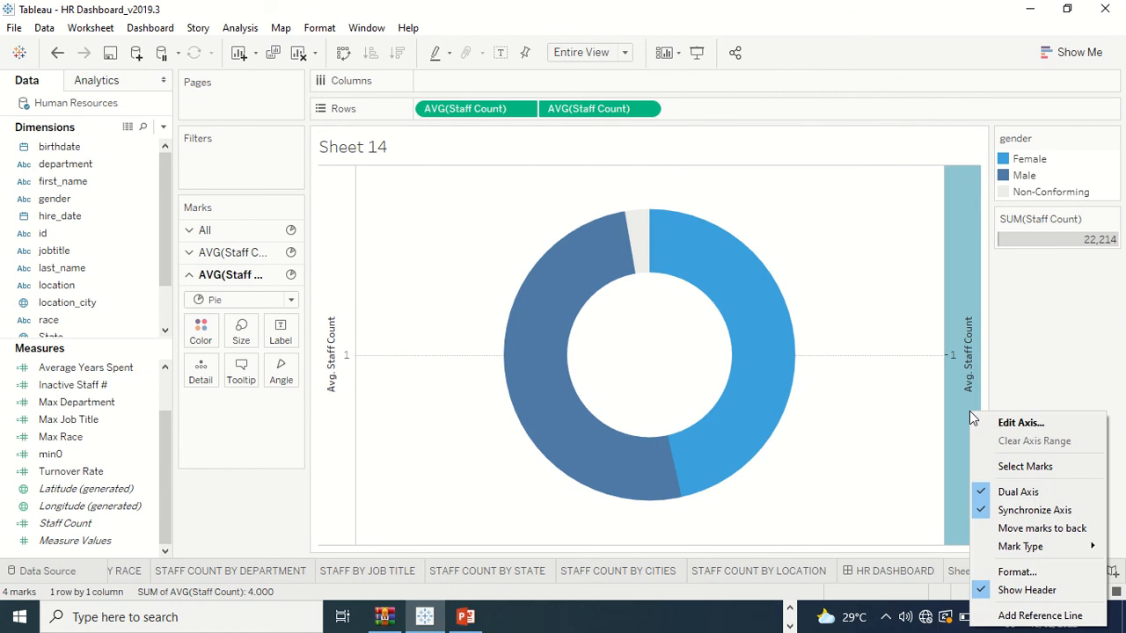
click(1020, 590)
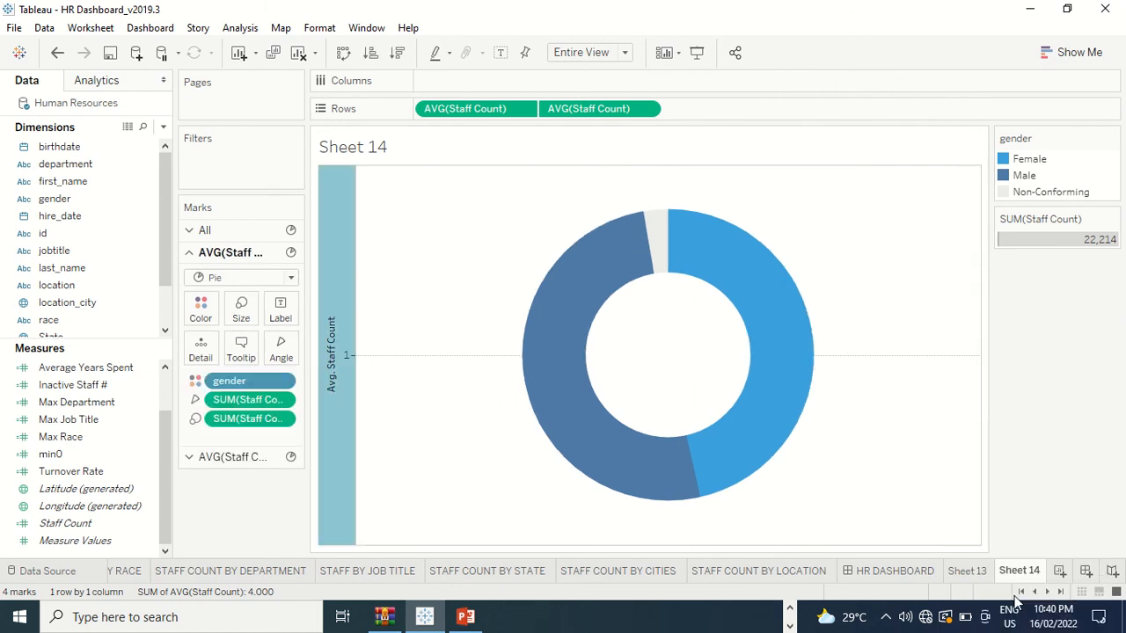
right_click(332, 425)
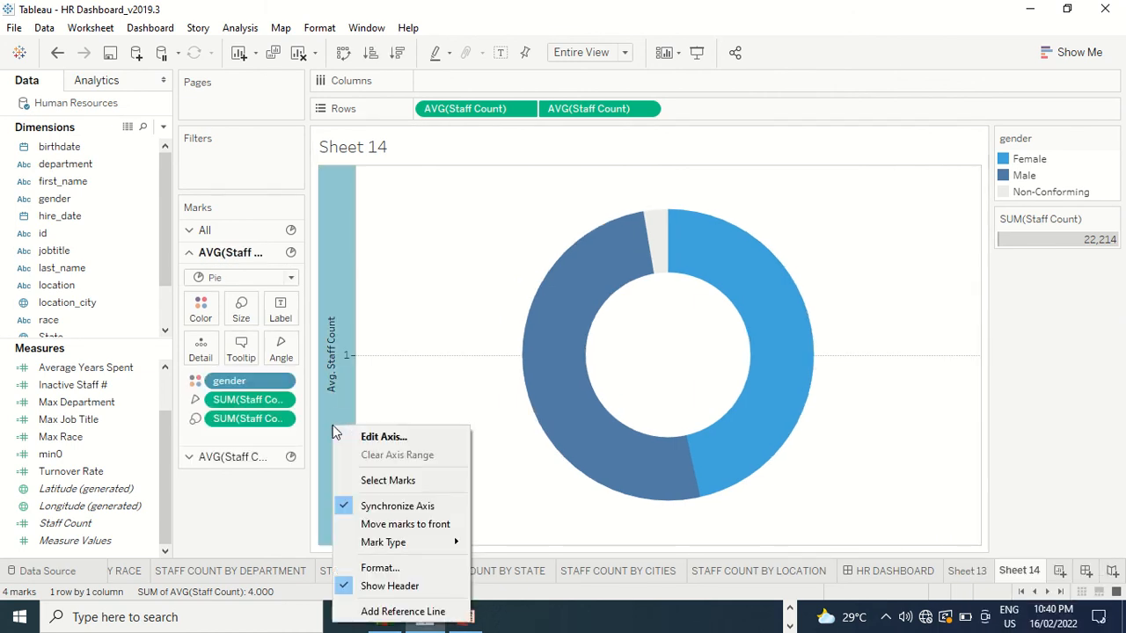
click(361, 591)
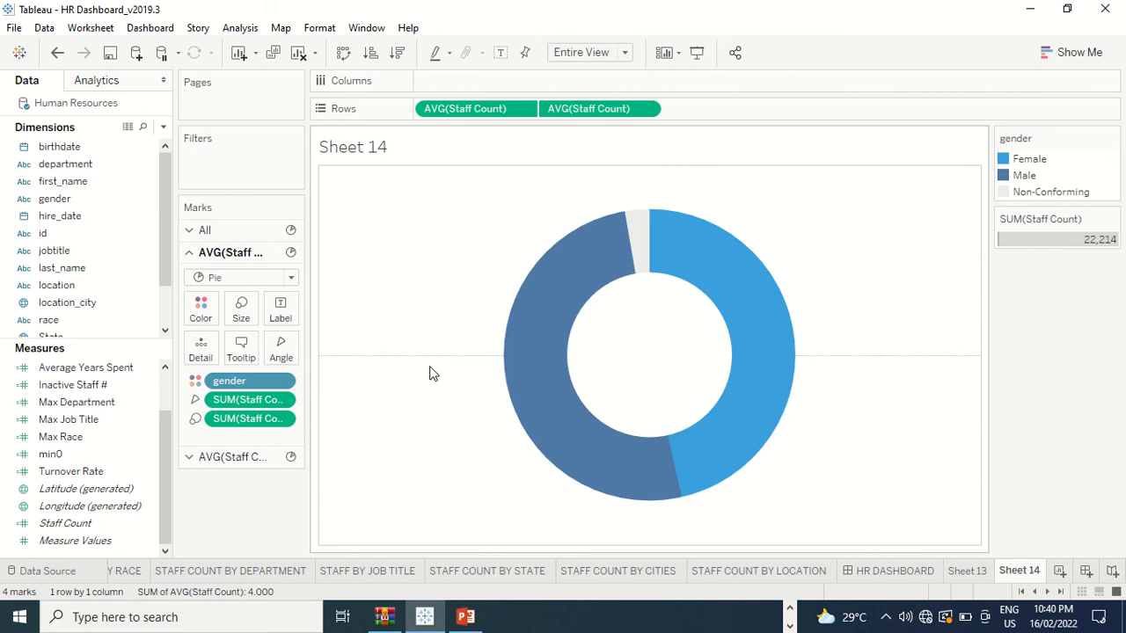
Set the worksheet's zero lines and trend lines to None in the line formatting.
right_click(454, 234)
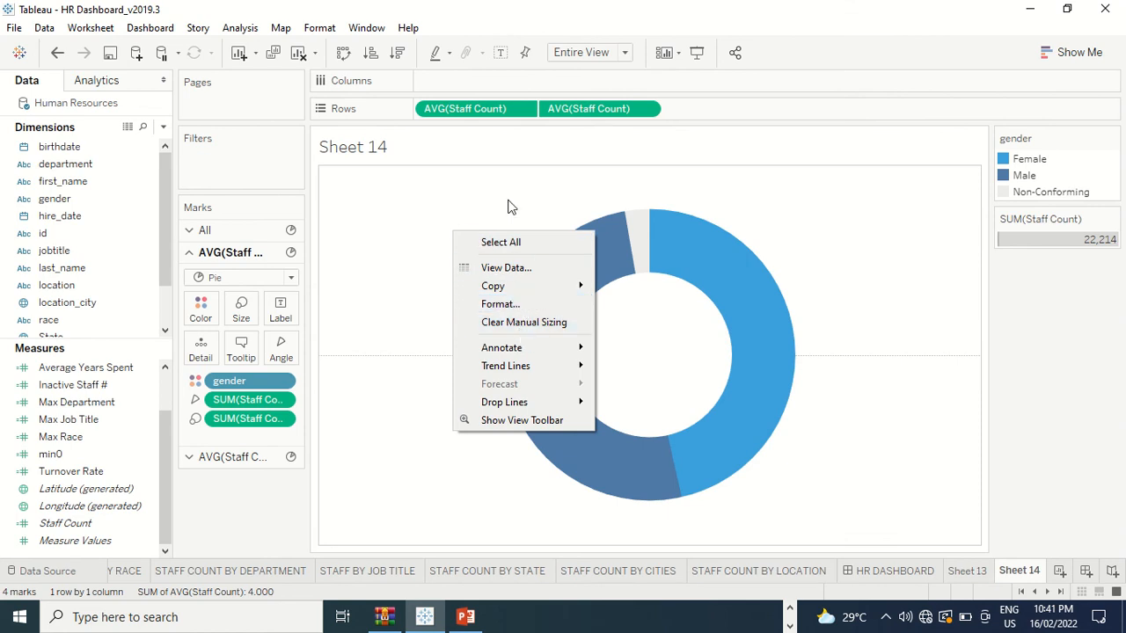
click(503, 306)
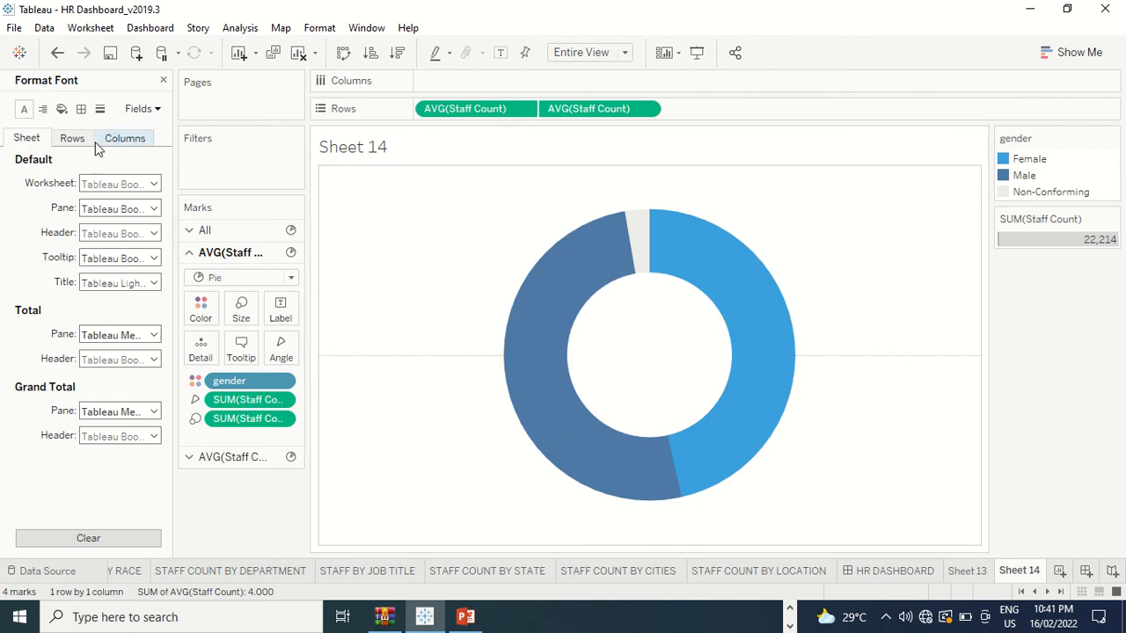
click(99, 108)
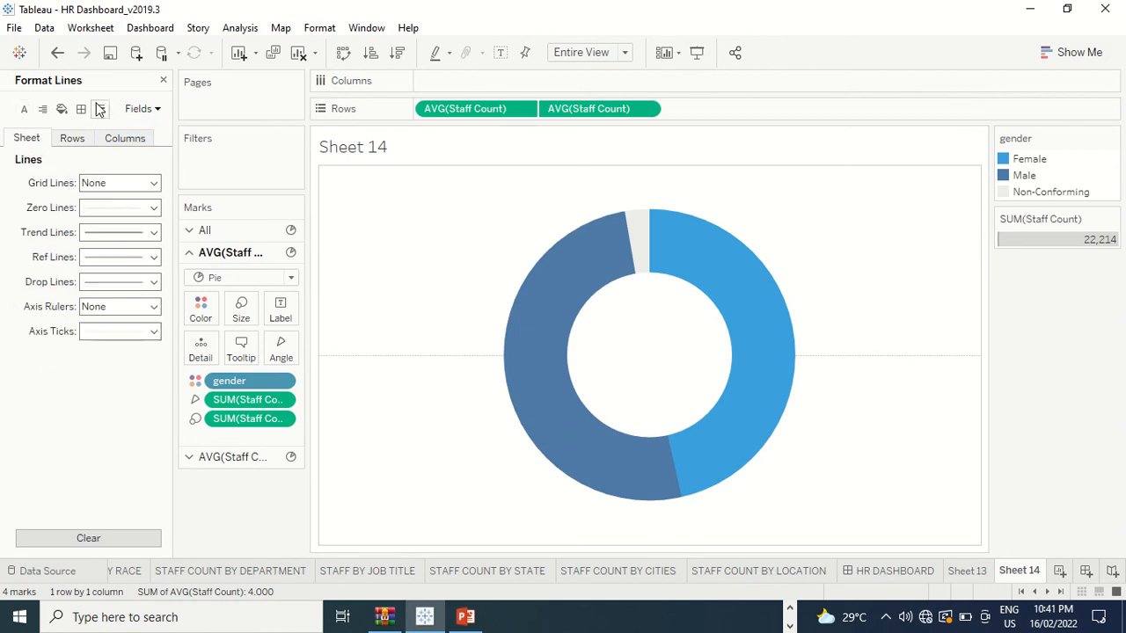
click(121, 206)
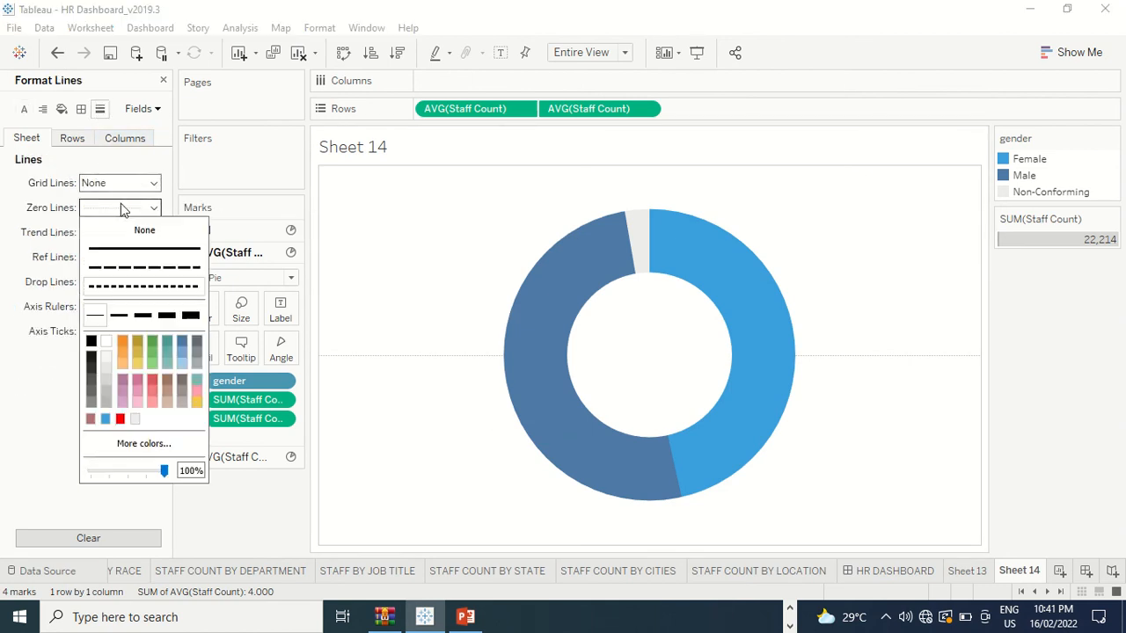
click(127, 230)
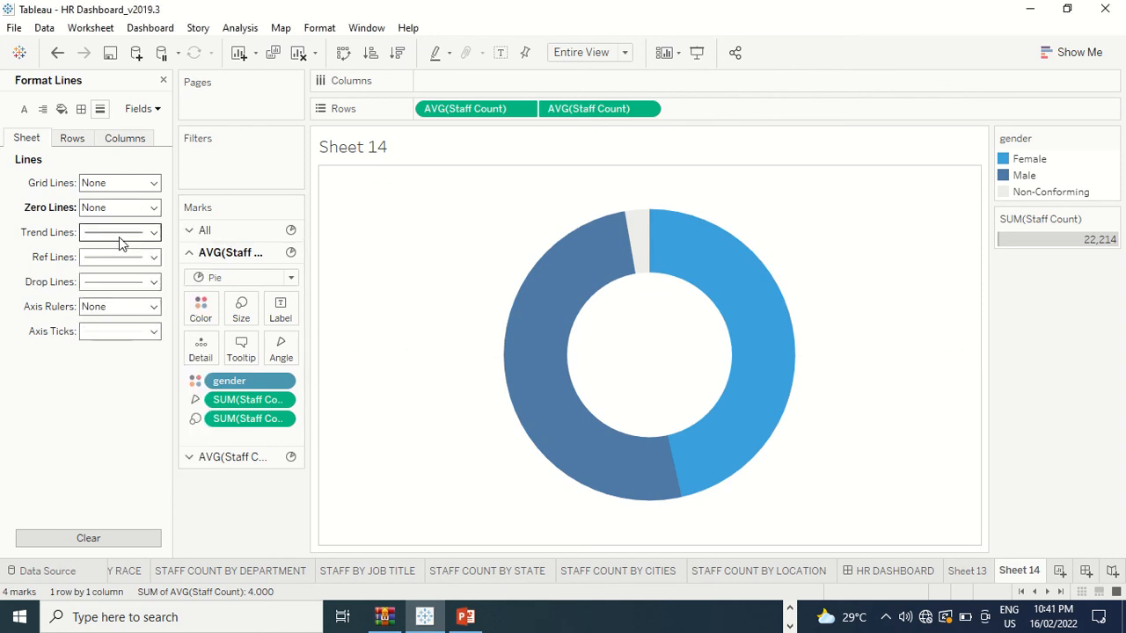
click(121, 240)
click(123, 254)
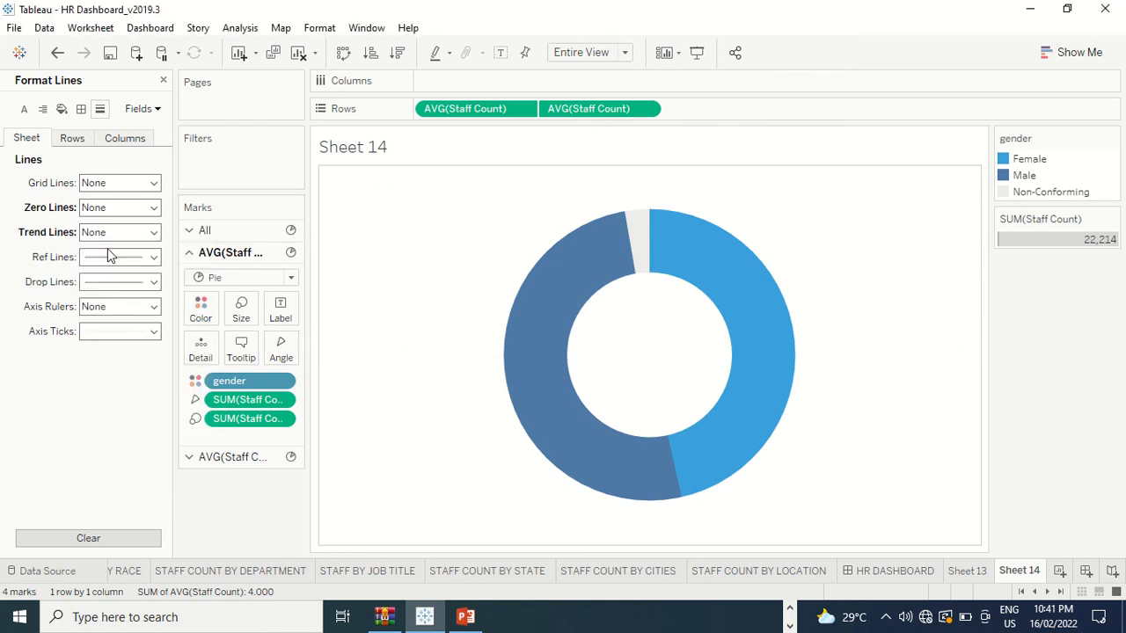
Set the worksheet's reference lines, drop lines and axis ticks to None.
click(123, 257)
click(141, 278)
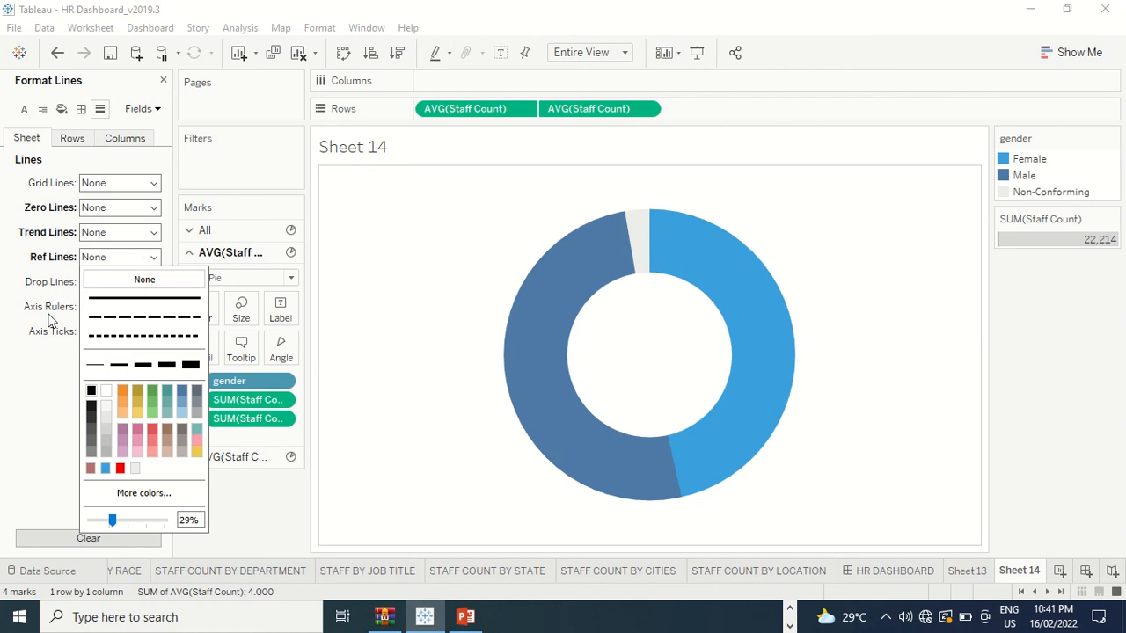
click(115, 308)
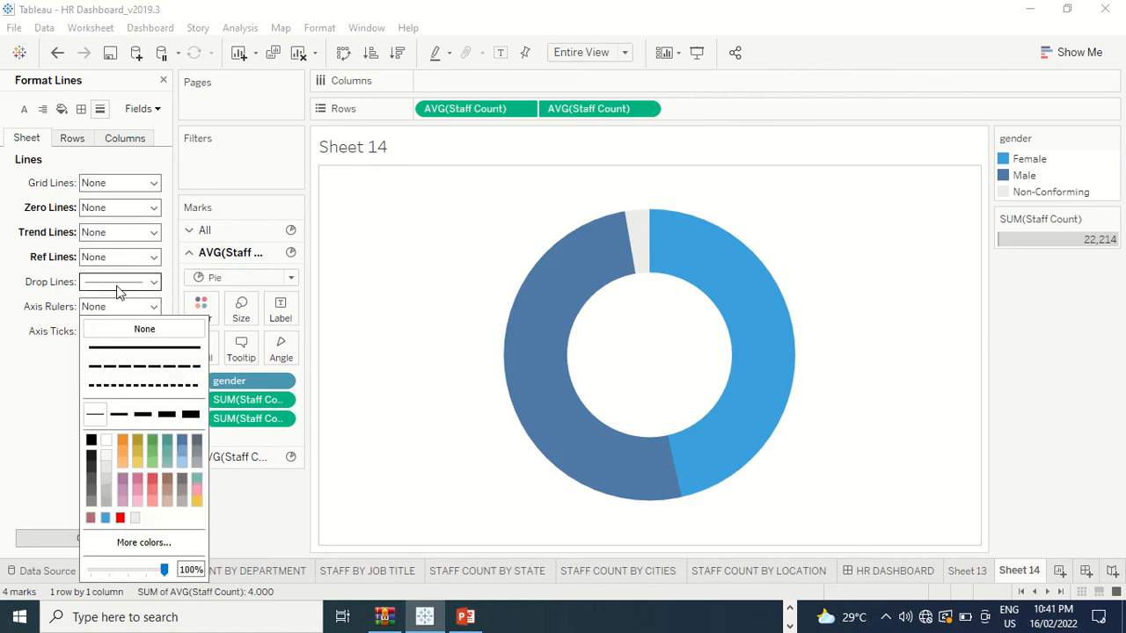
click(119, 284)
click(143, 303)
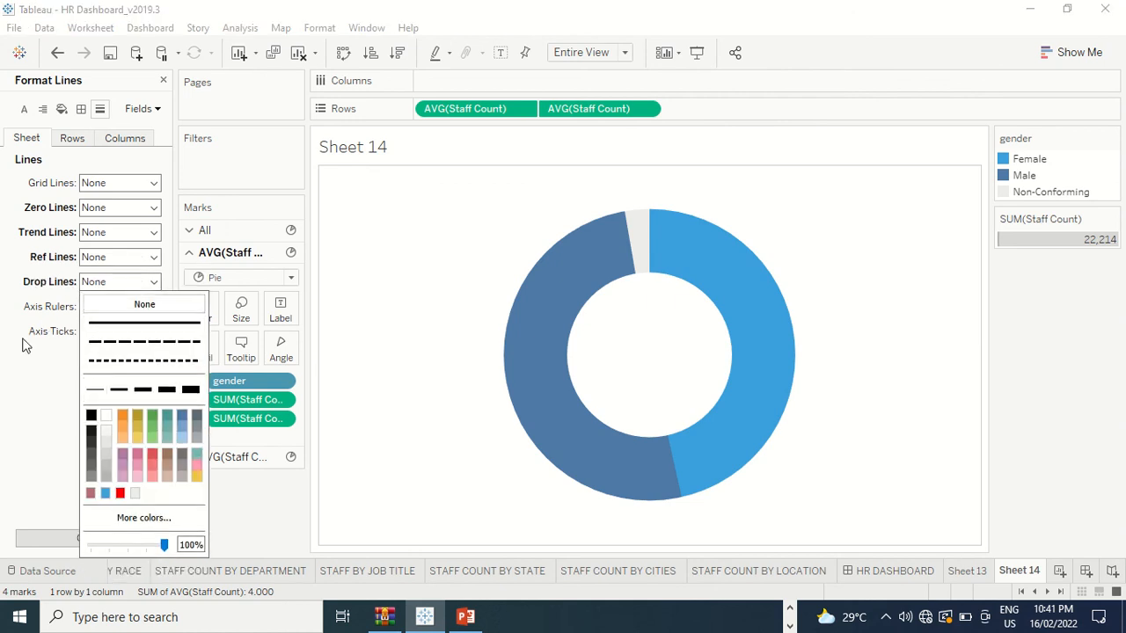
click(119, 331)
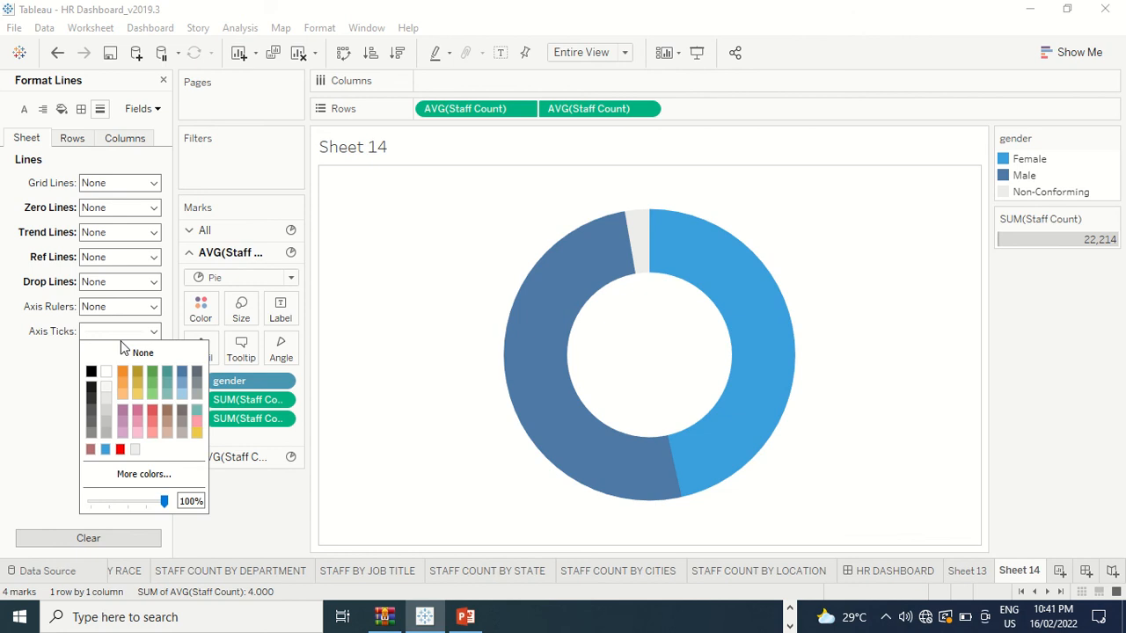
click(127, 353)
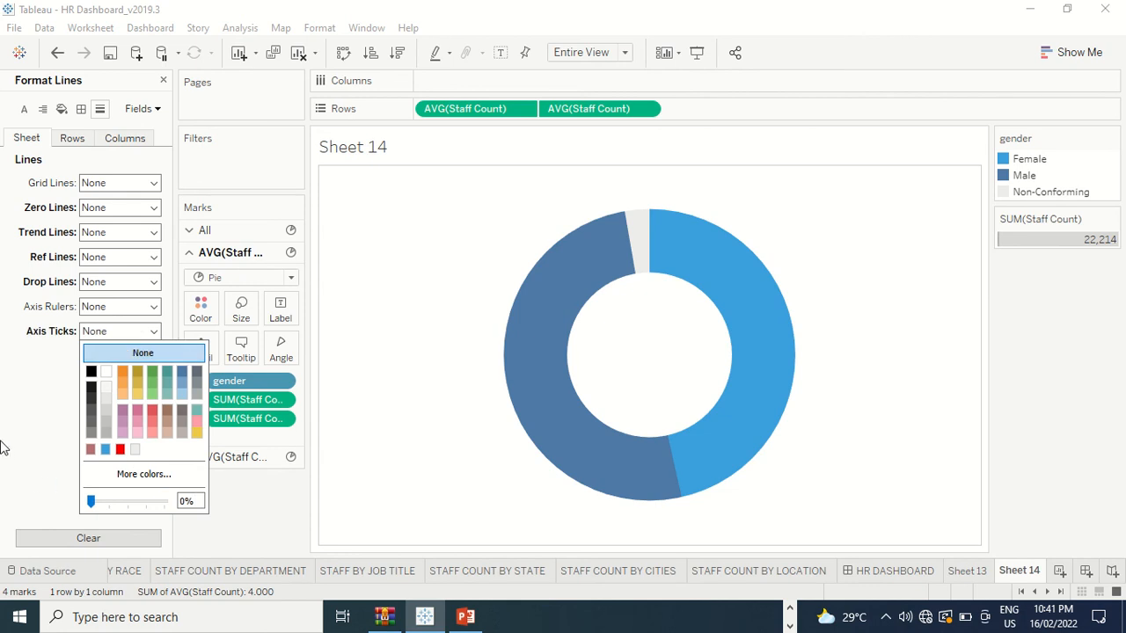
Set the column divider's pane border to None in the worksheet's border formatting.
click(81, 111)
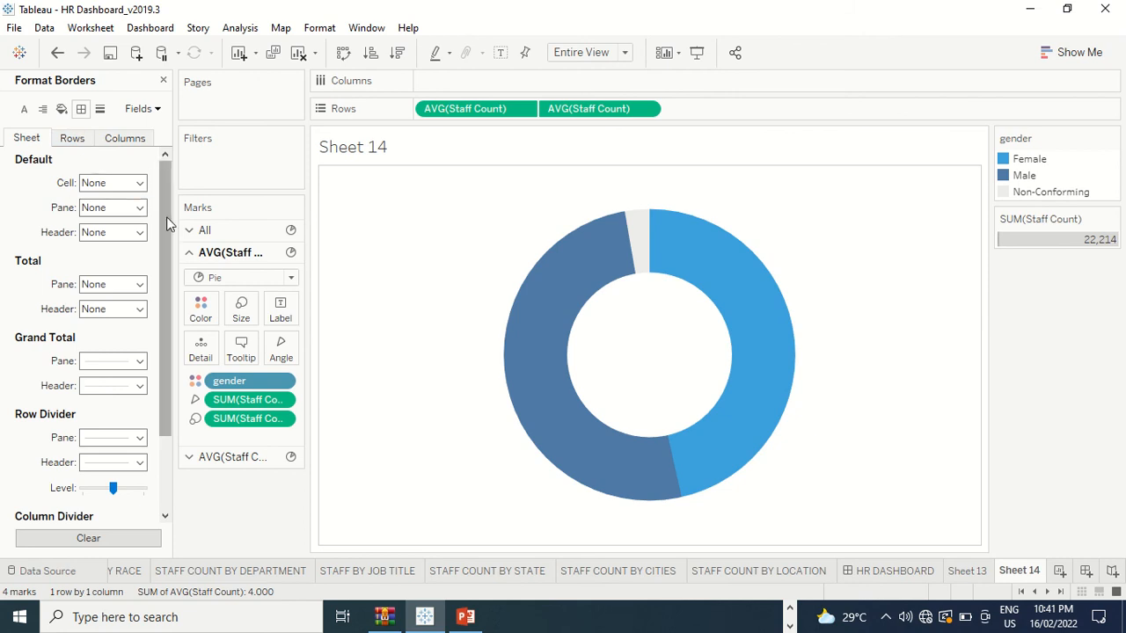
drag(166, 227, 168, 367)
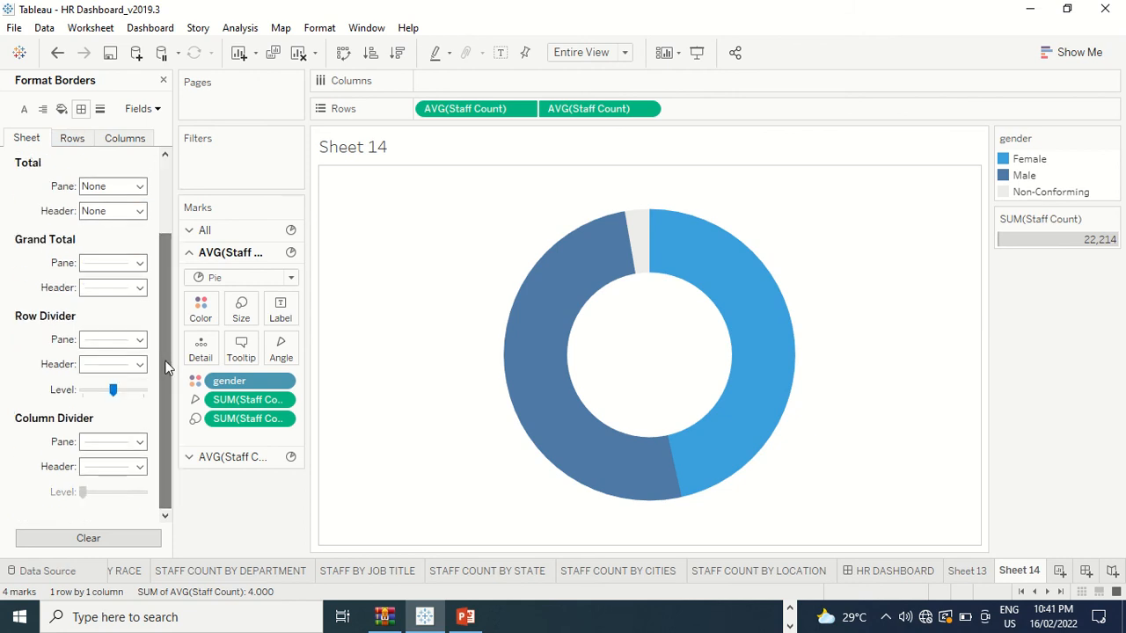
click(123, 443)
click(141, 207)
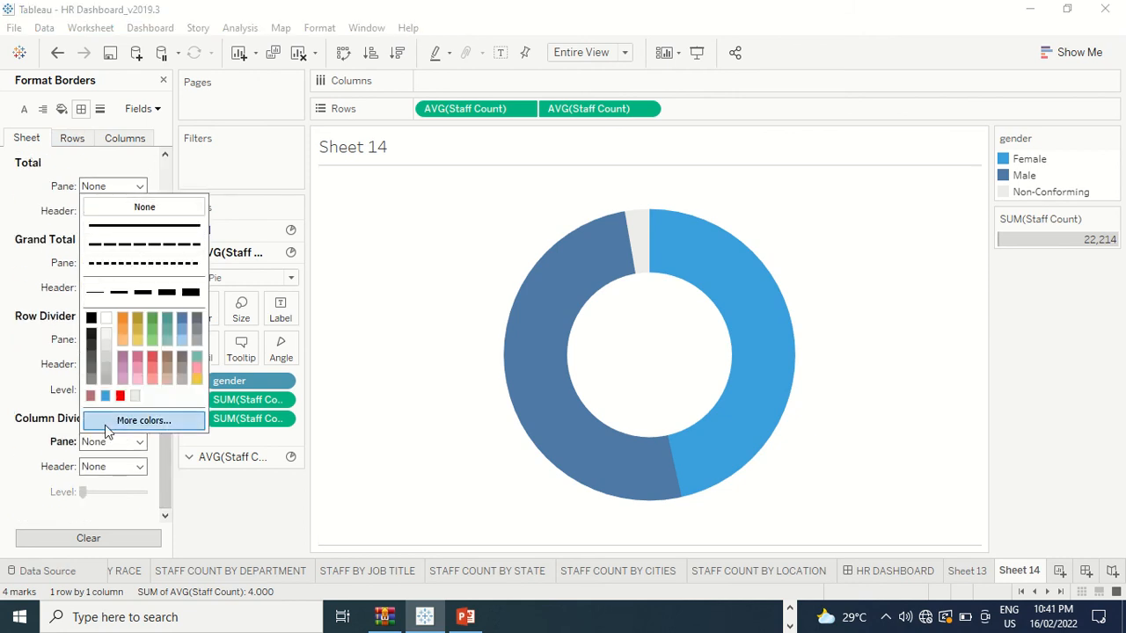
click(7, 414)
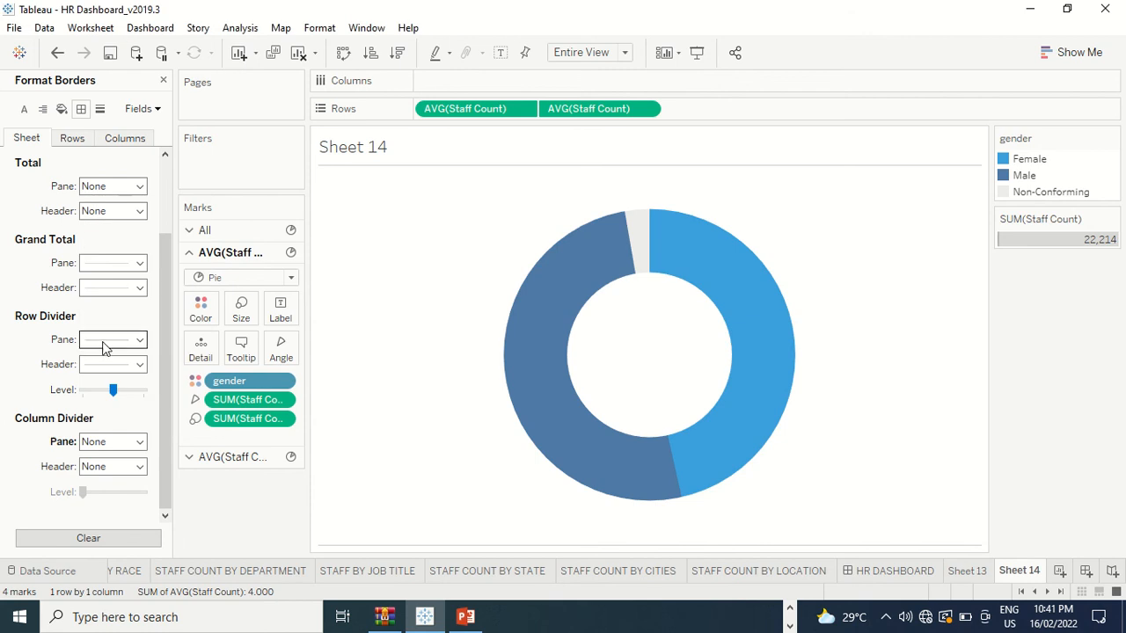
Set the pane borders of the row divider and the grand total to None.
click(103, 345)
click(114, 362)
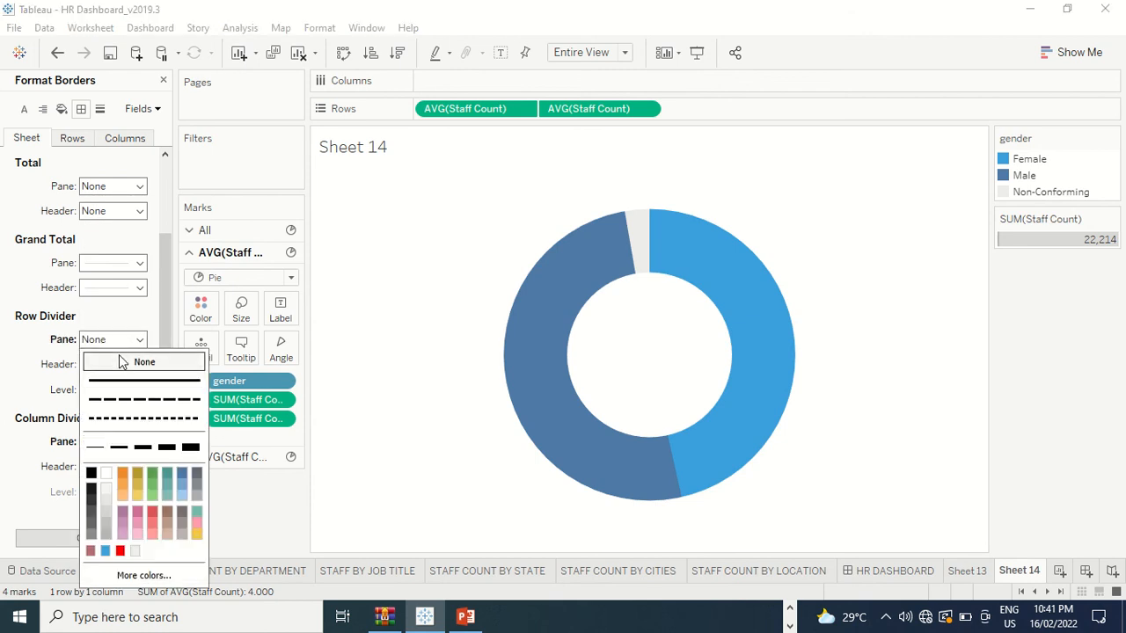
click(2, 359)
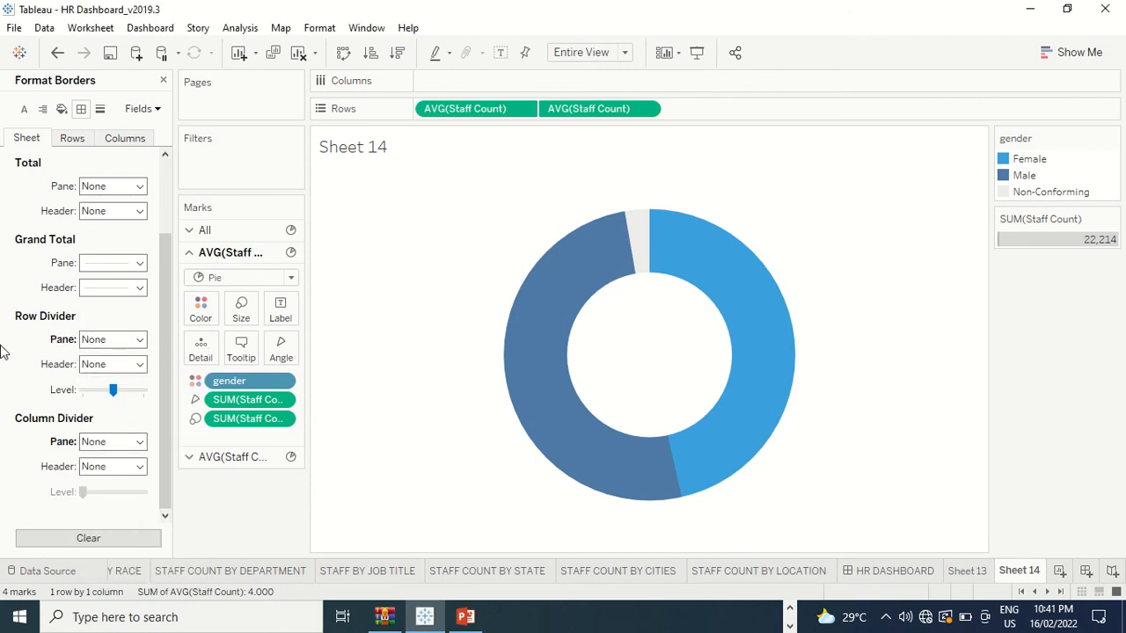
click(127, 271)
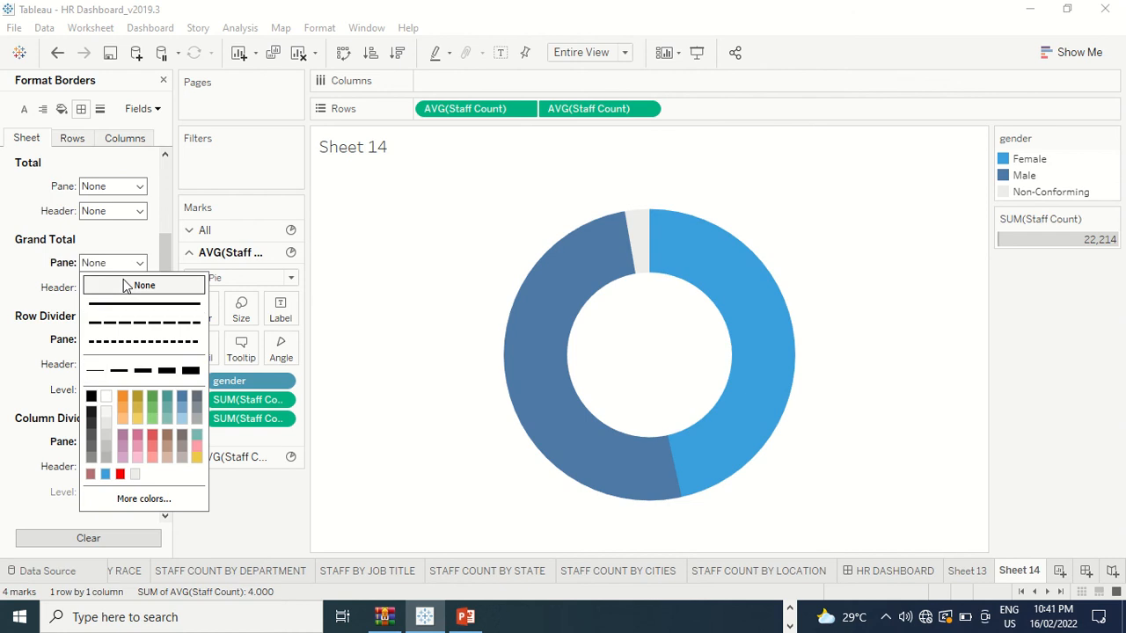
click(19, 331)
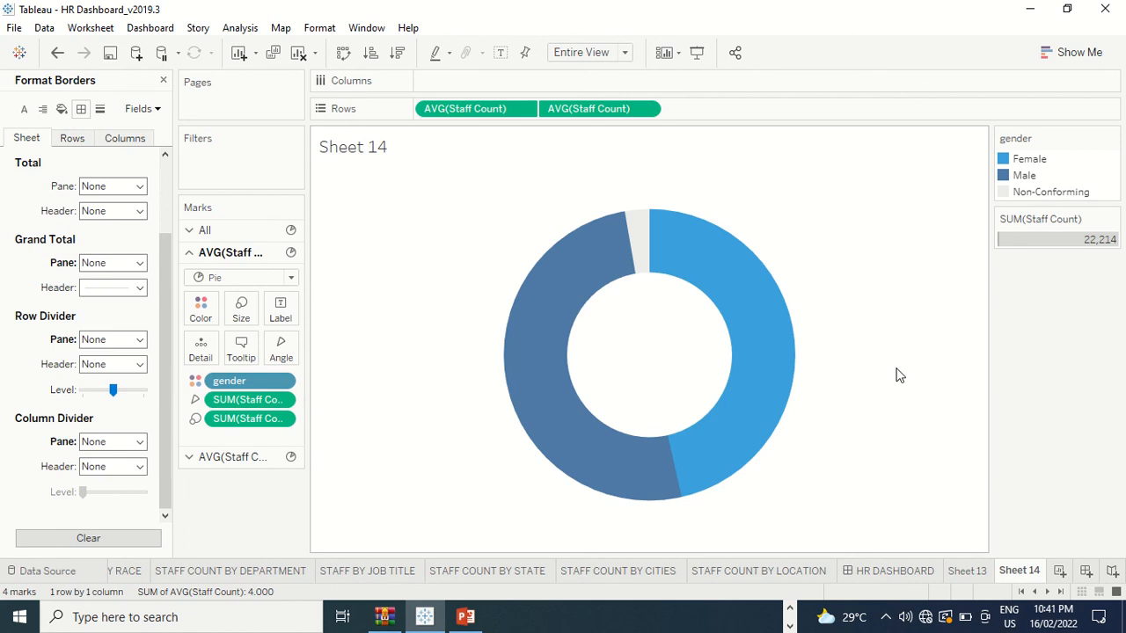
Close the border formatting and label the outer pie's slices with gender and Staff Count.
click(162, 80)
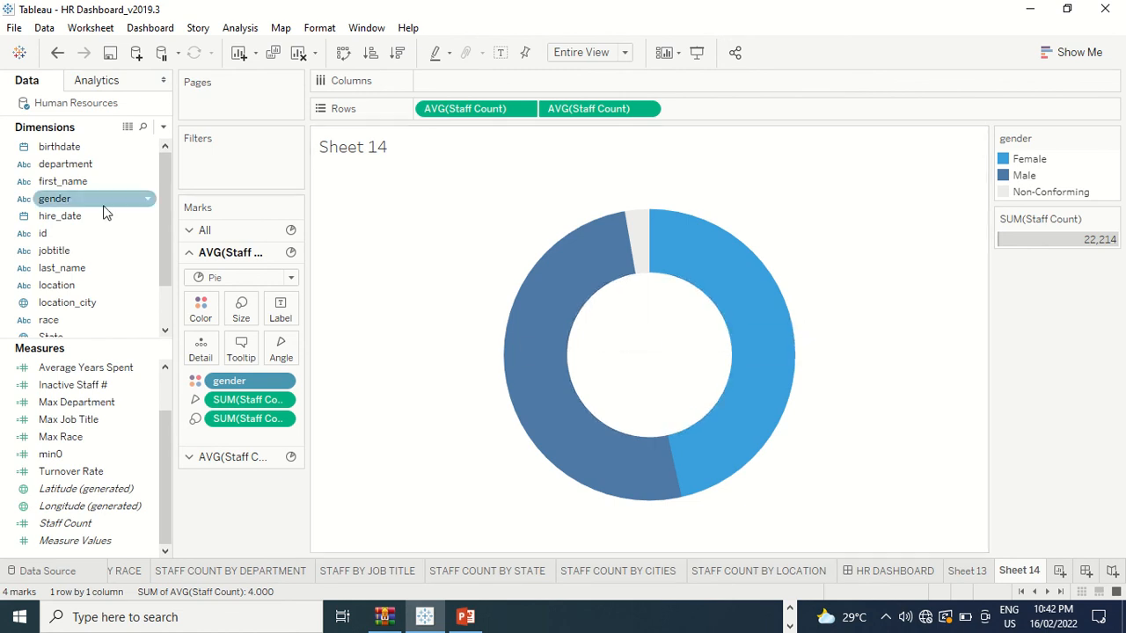
click(77, 205)
drag(77, 205, 279, 319)
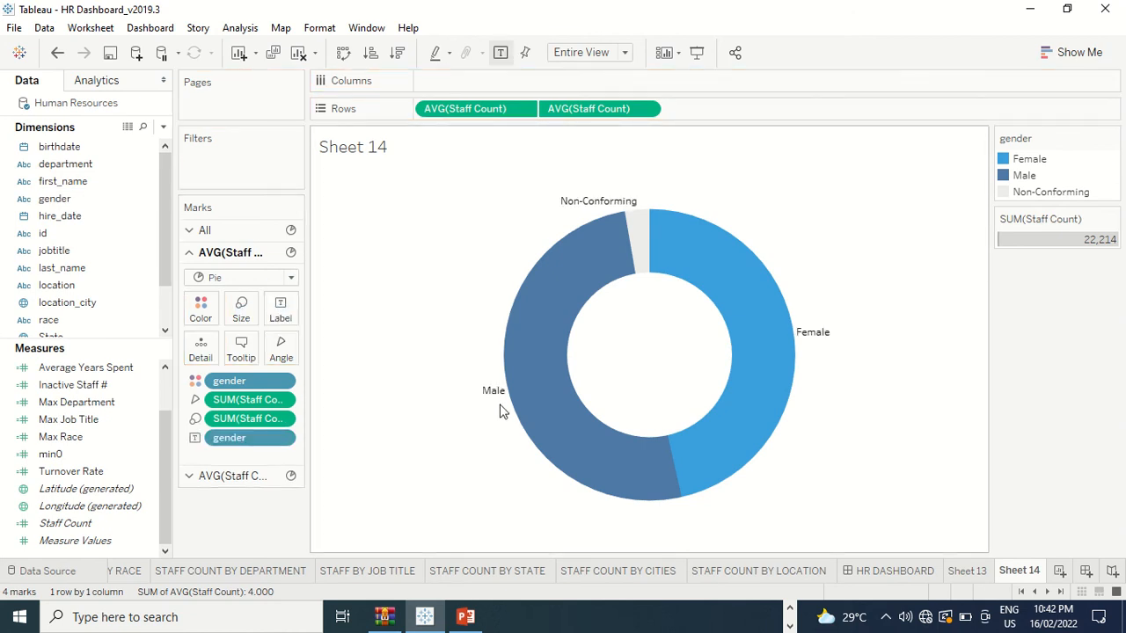
mouse_move(493, 405)
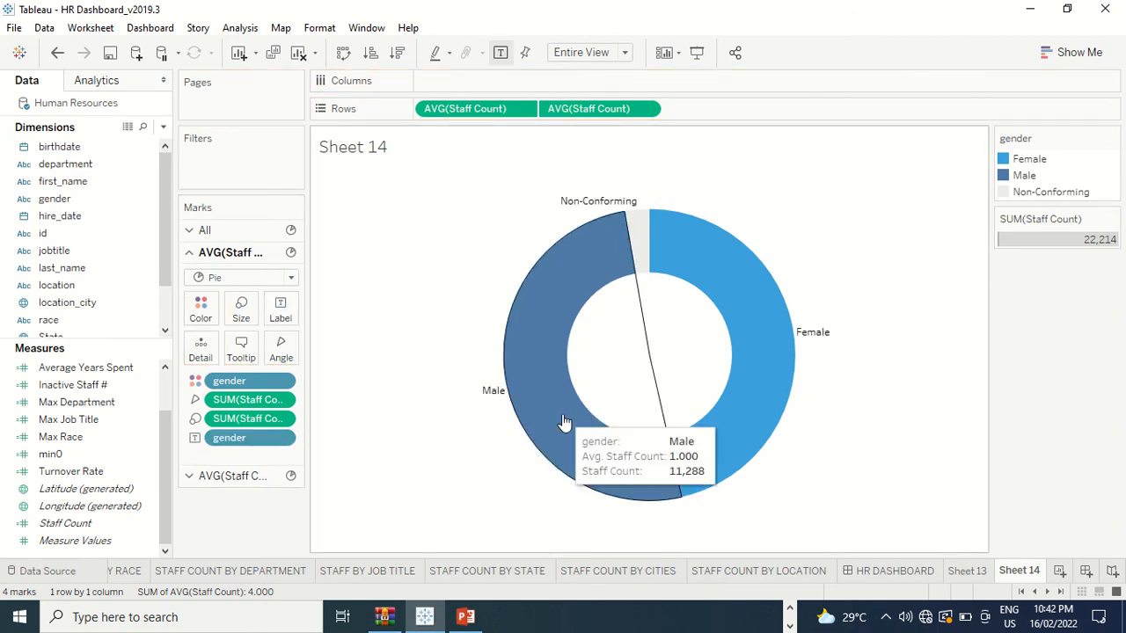
mouse_move(595, 210)
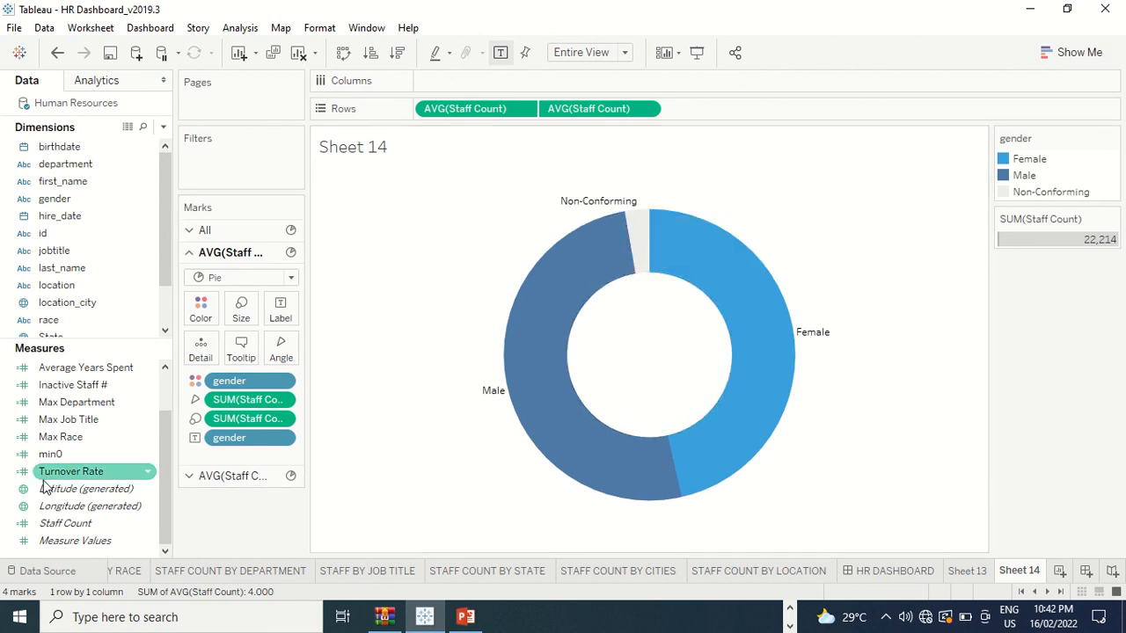
drag(61, 526, 278, 314)
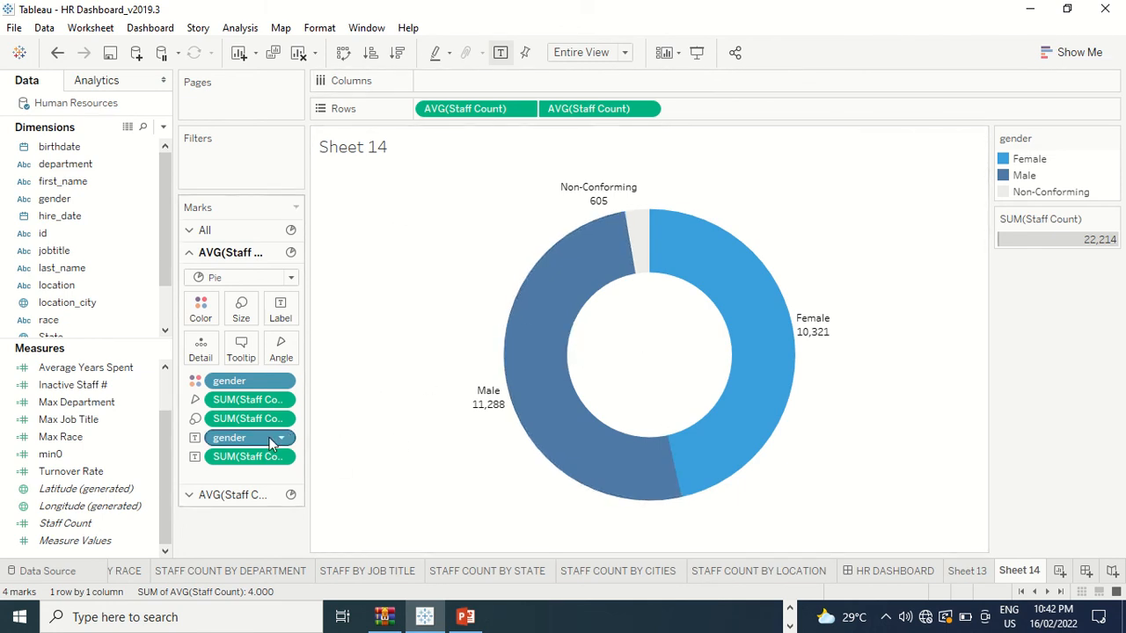
Enlarge the inner pie of the second AVG(Staff Count) slightly so the donut ring becomes thinner.
click(235, 494)
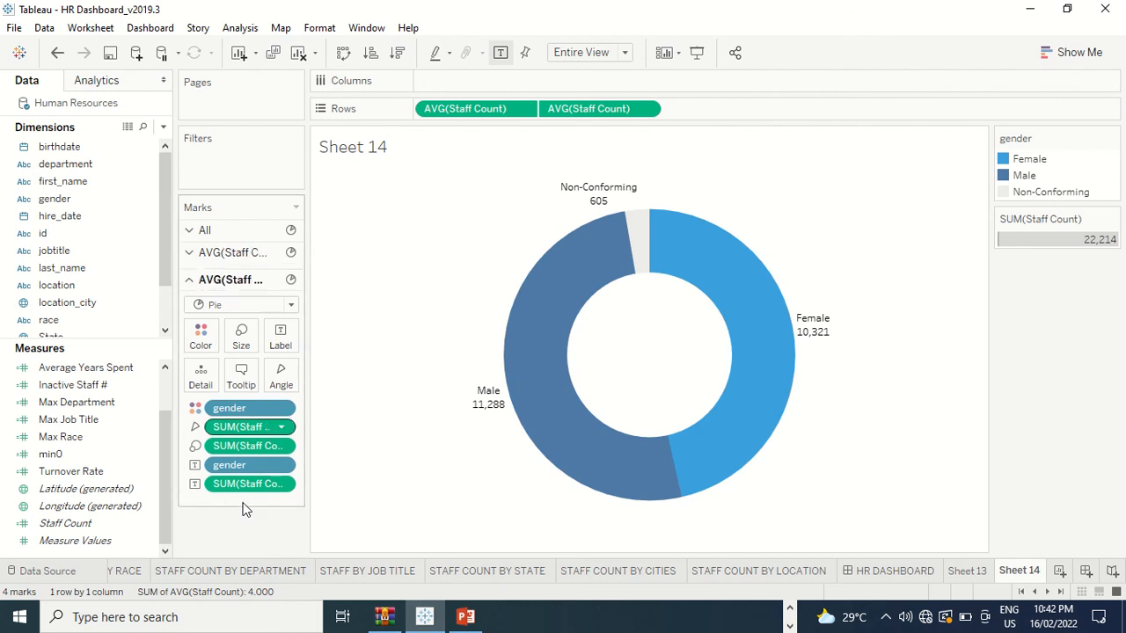
click(245, 339)
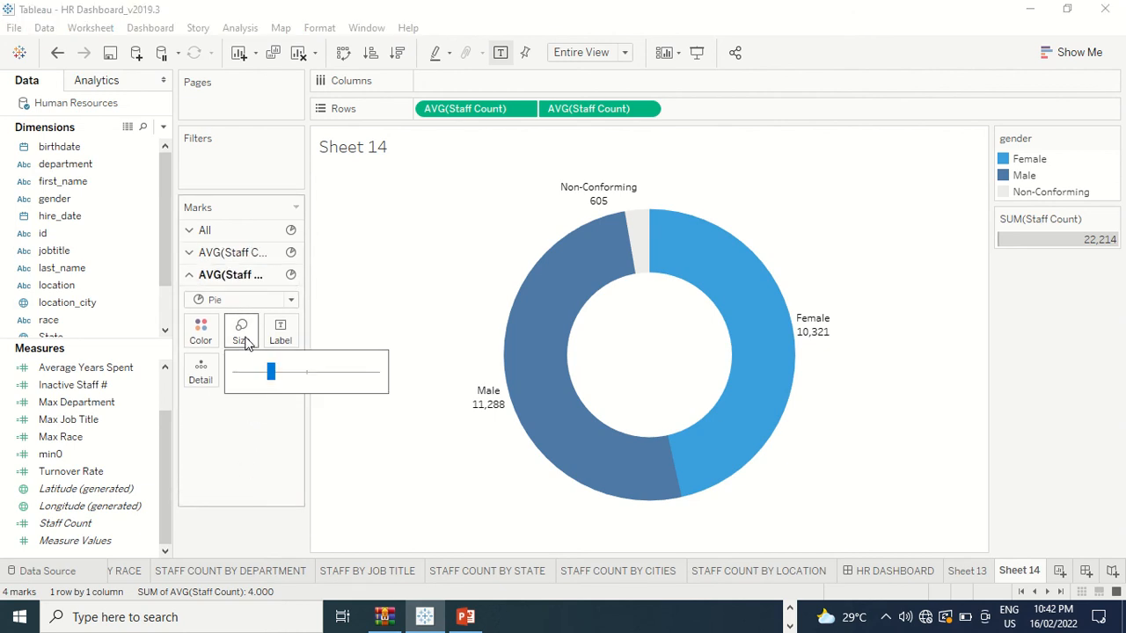
click(287, 373)
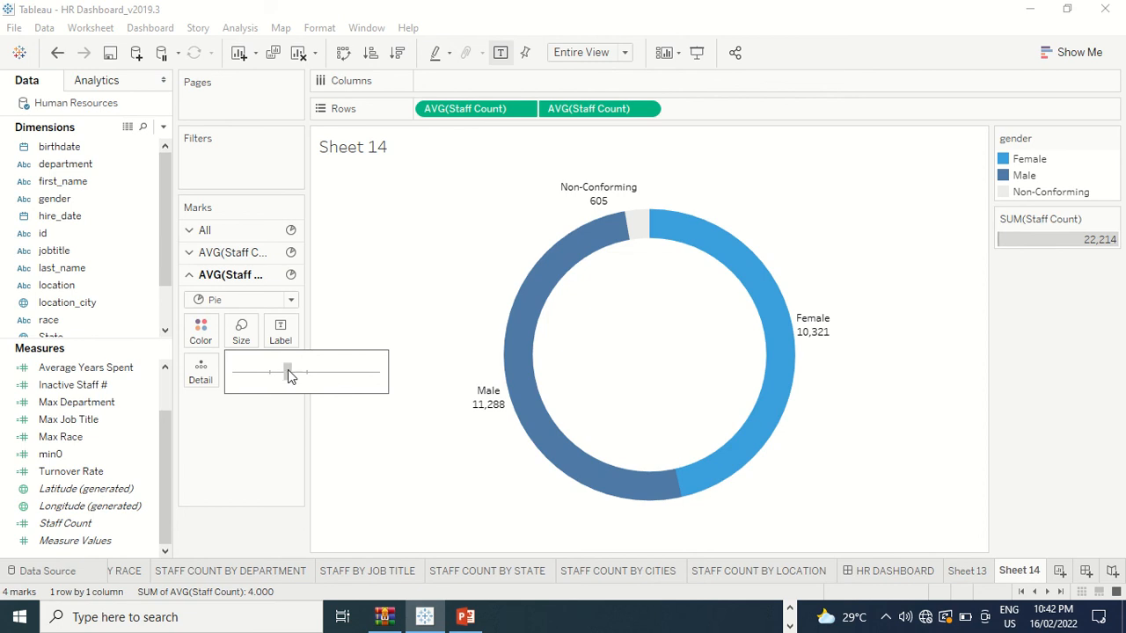
drag(289, 374, 283, 379)
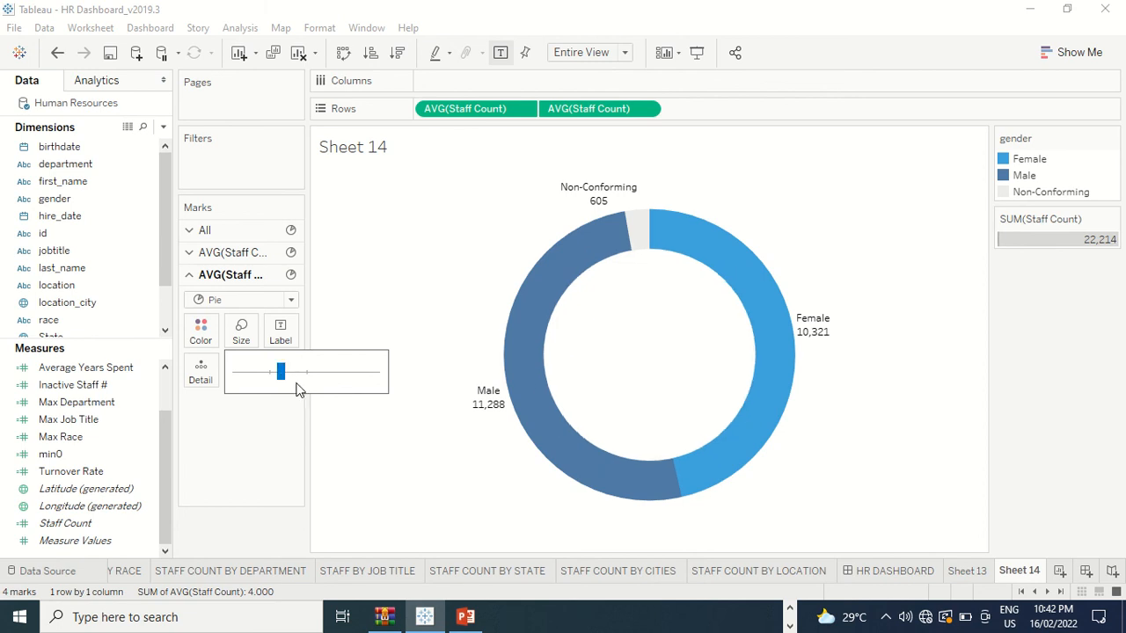
mouse_move(282, 377)
mouse_down()
mouse_move(296, 380)
mouse_move(284, 376)
mouse_up()
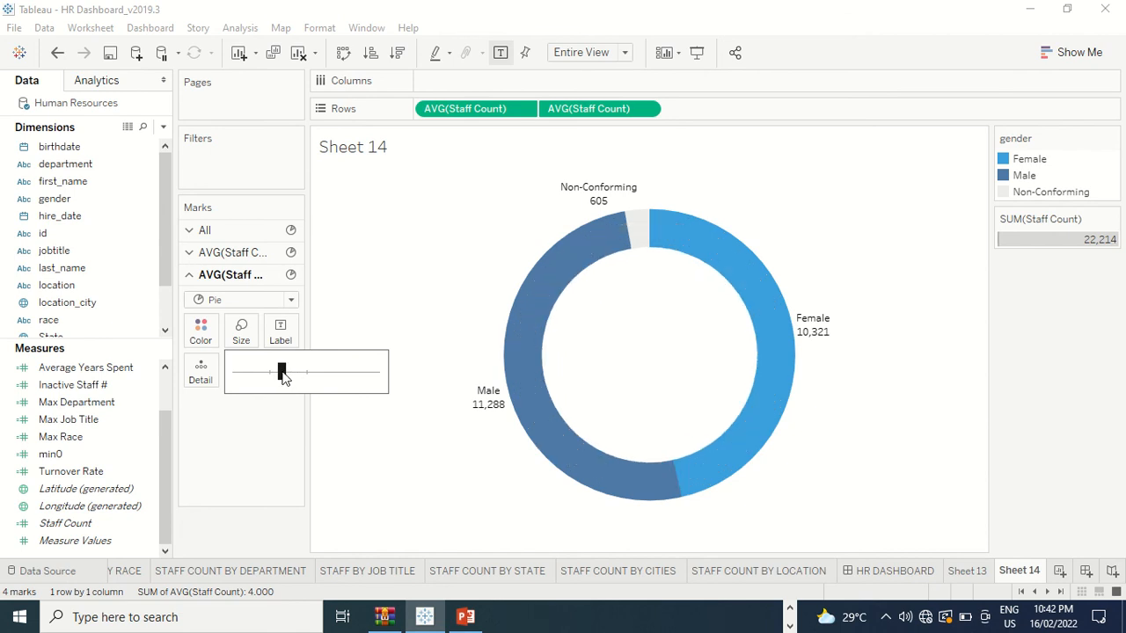
click(271, 516)
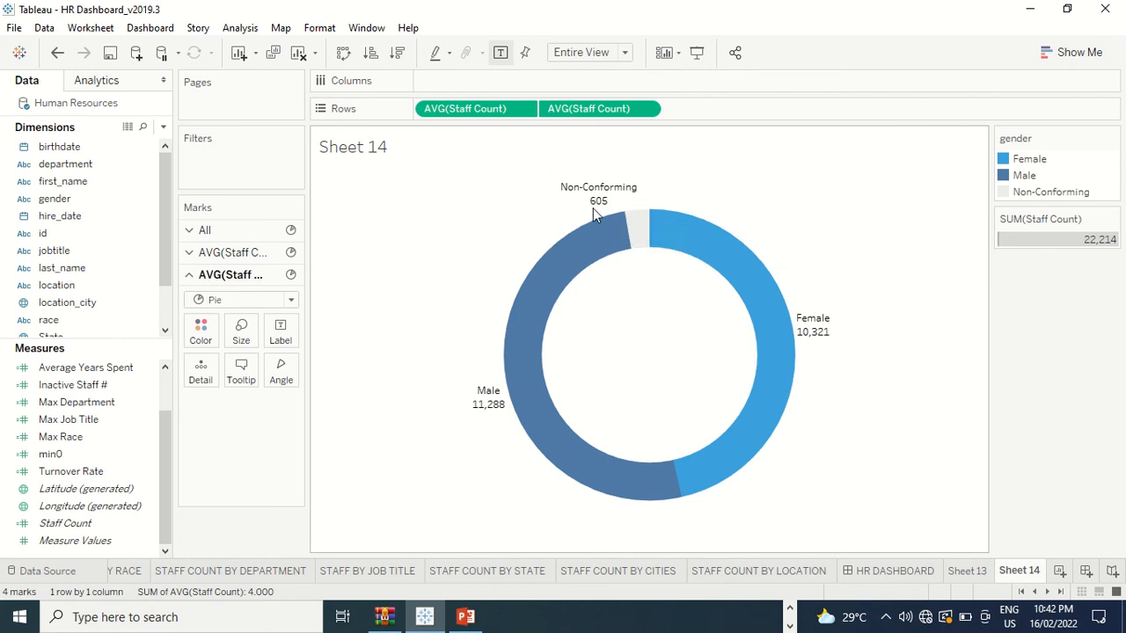
Add Staff Count as the label of the inner pie to show the total in the donut's centre.
mouse_move(598, 207)
click(238, 253)
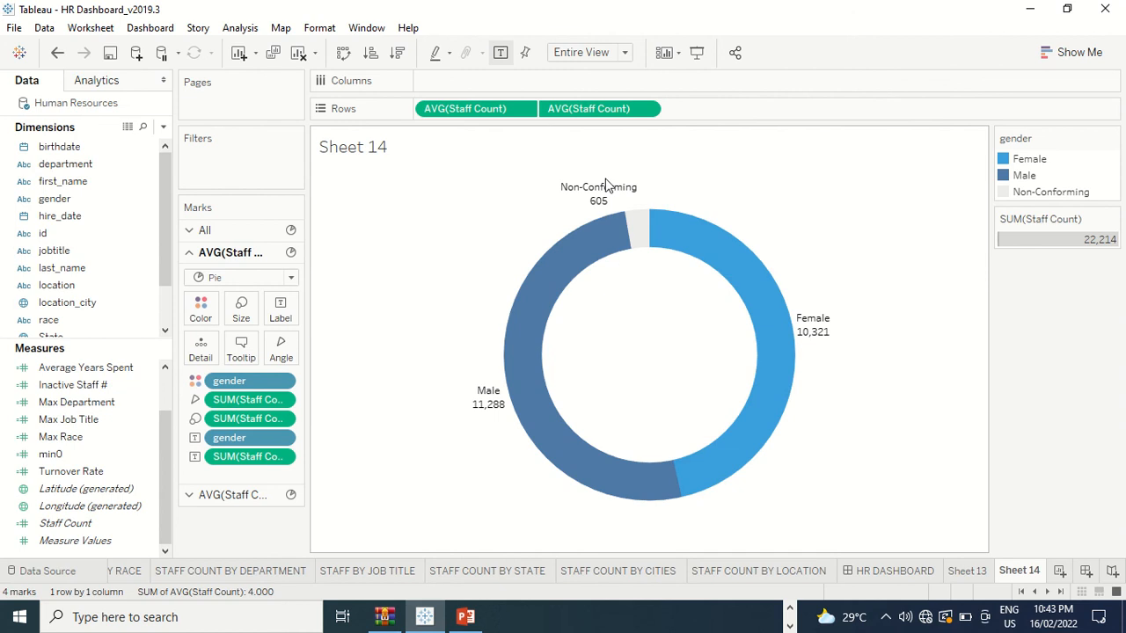
mouse_move(607, 241)
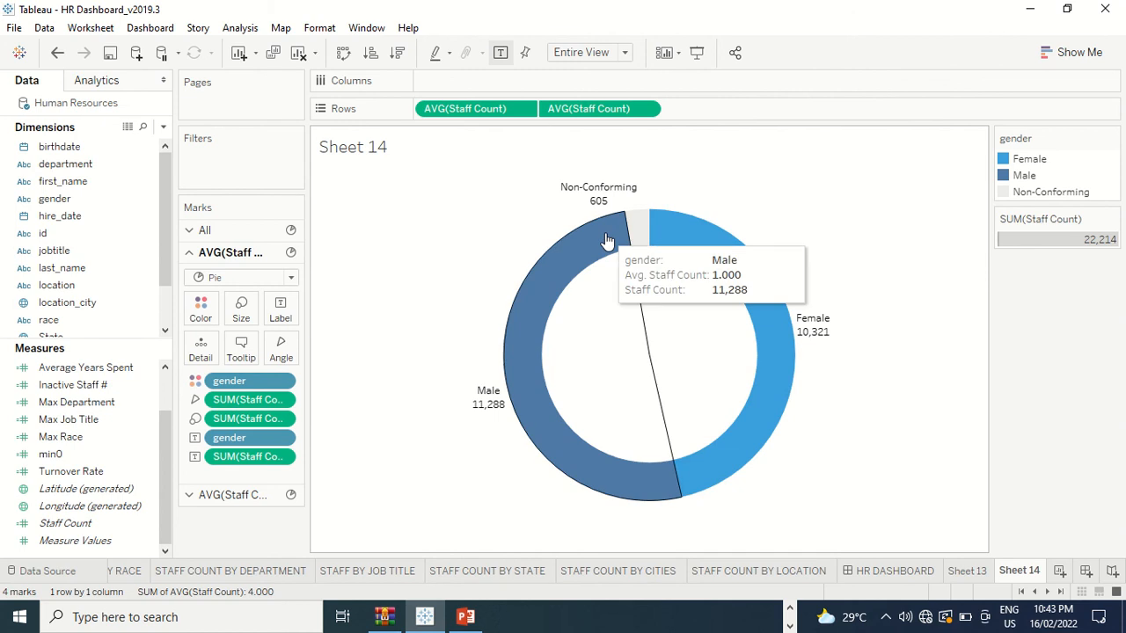
click(230, 495)
drag(84, 528, 280, 341)
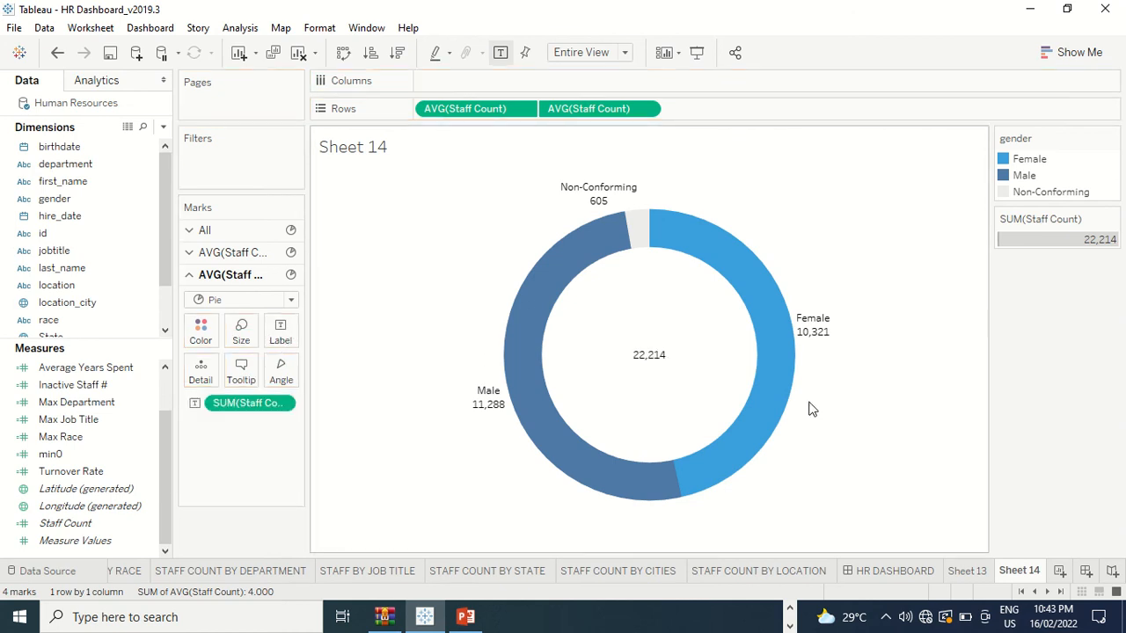
mouse_move(706, 349)
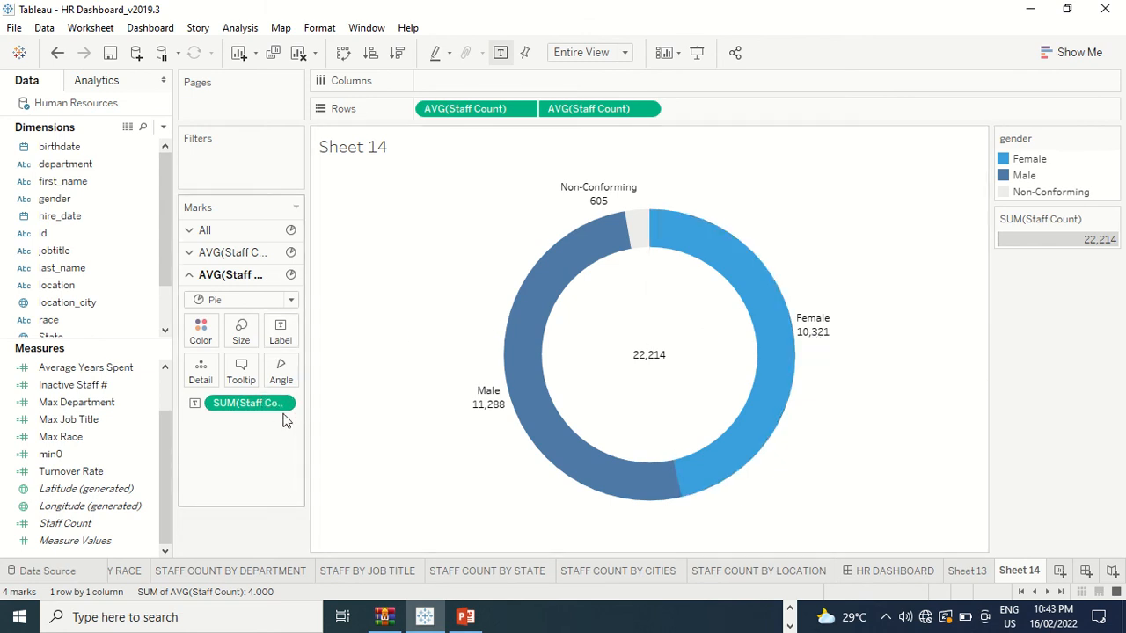
Apply the Percent of Total quick table calculation to the outer pie's Staff Count label.
click(229, 252)
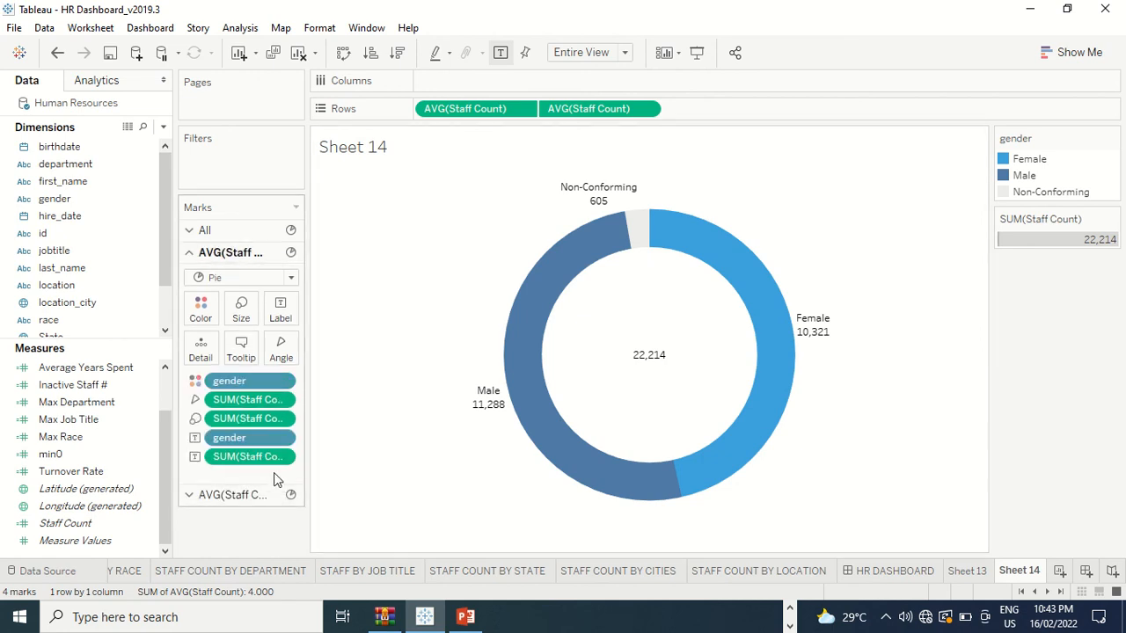
right_click(280, 459)
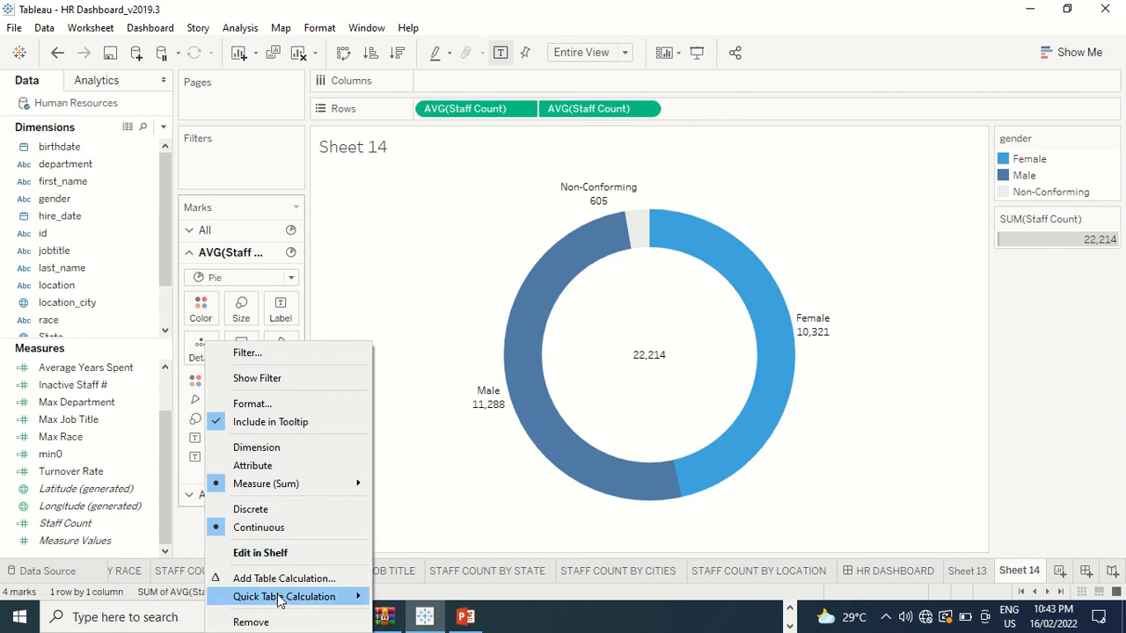
mouse_move(281, 602)
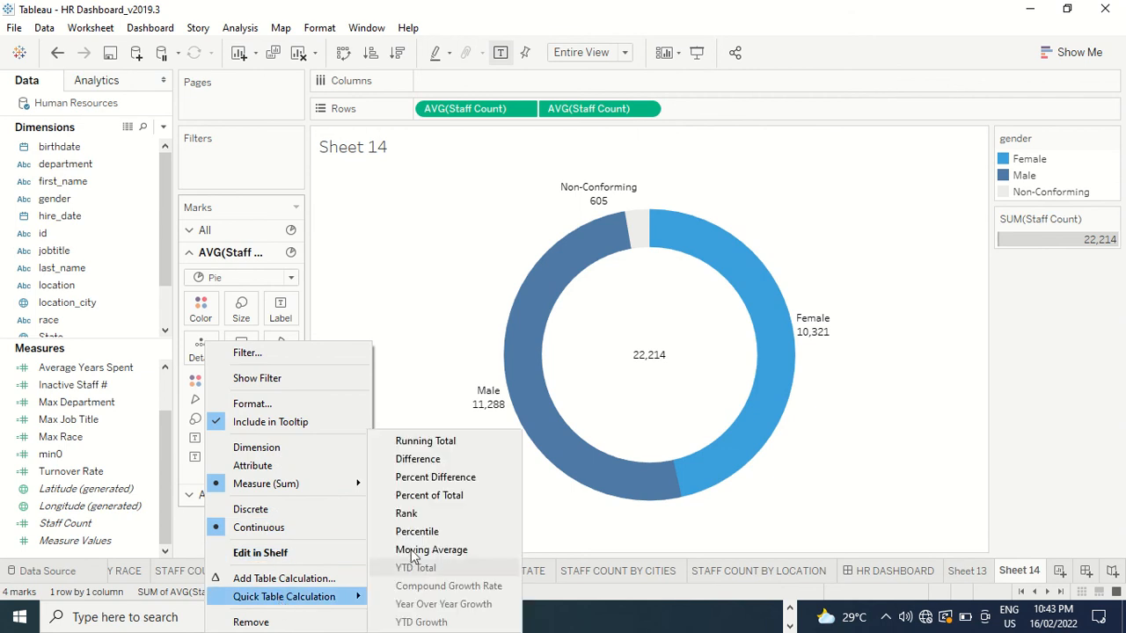
click(441, 497)
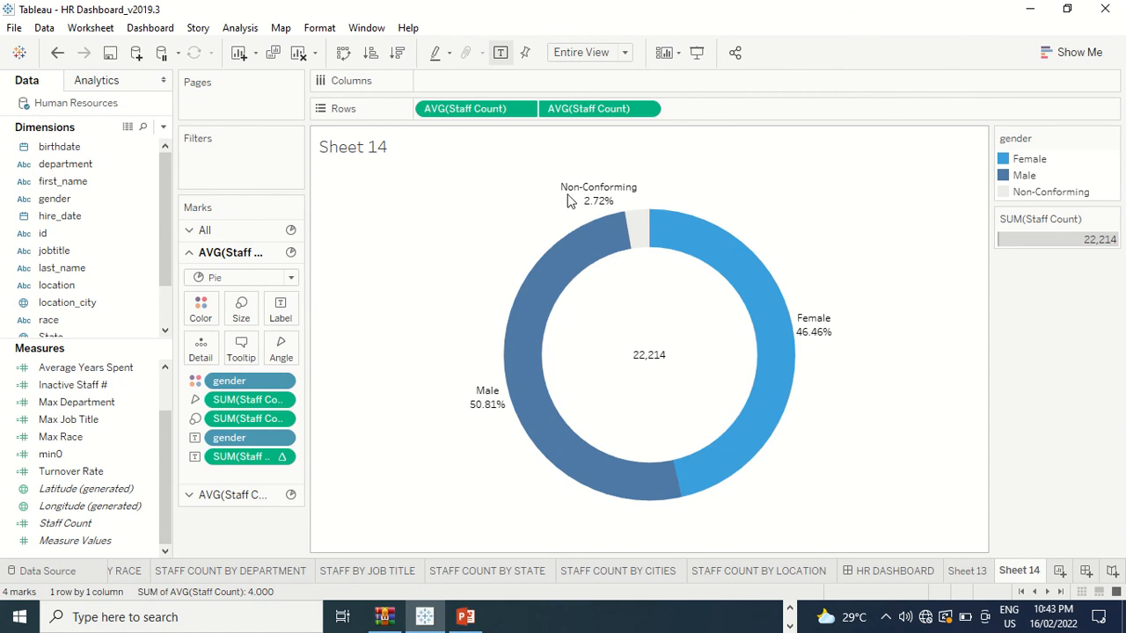
Add Staff Count once more to the outer pie's labels so each slice shows its count beside the percentage.
mouse_move(532, 391)
mouse_move(623, 204)
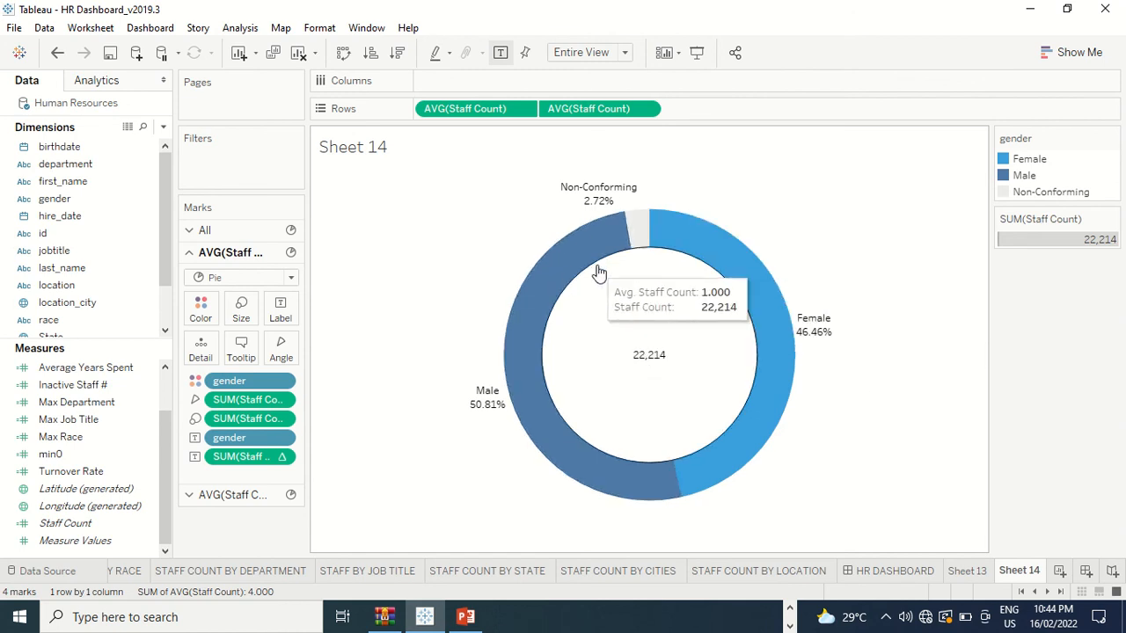
mouse_move(699, 240)
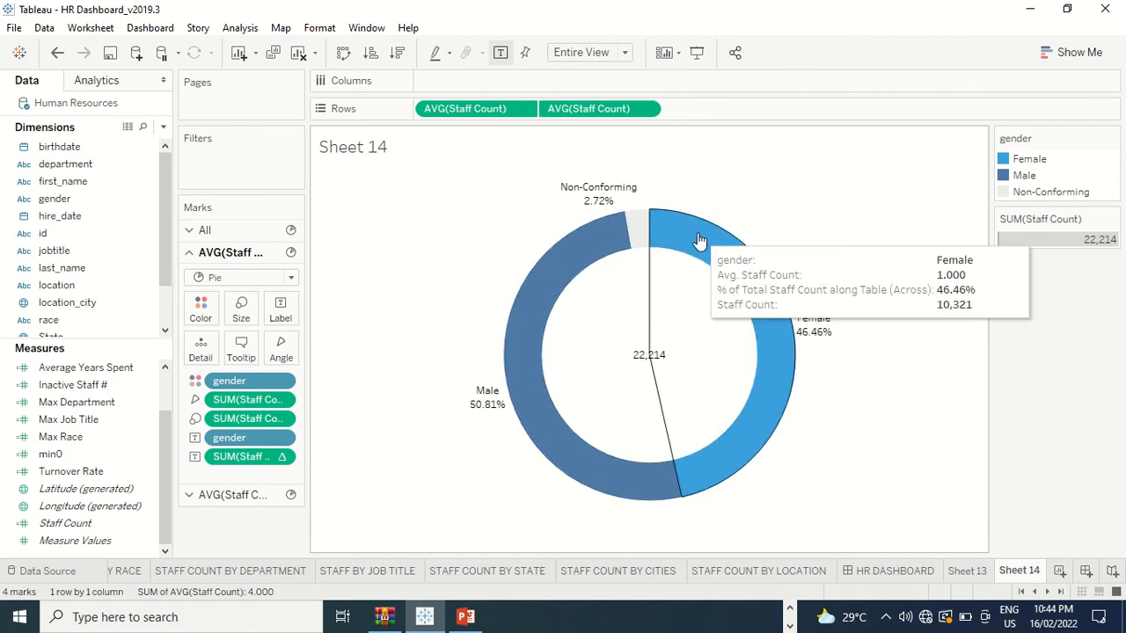
mouse_move(528, 358)
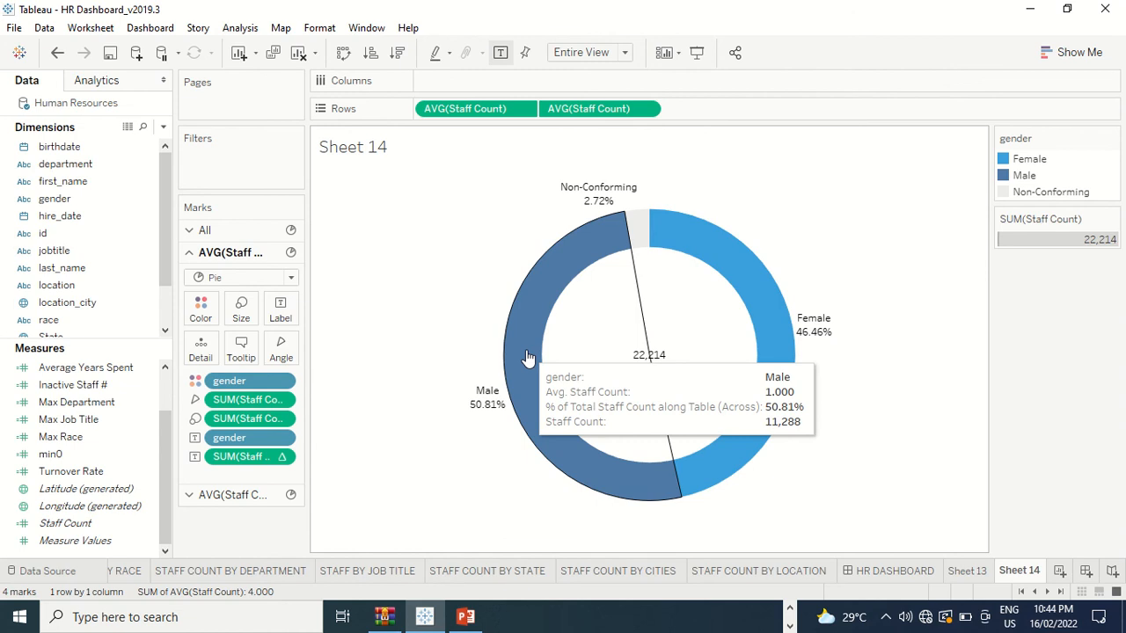
drag(65, 523, 282, 307)
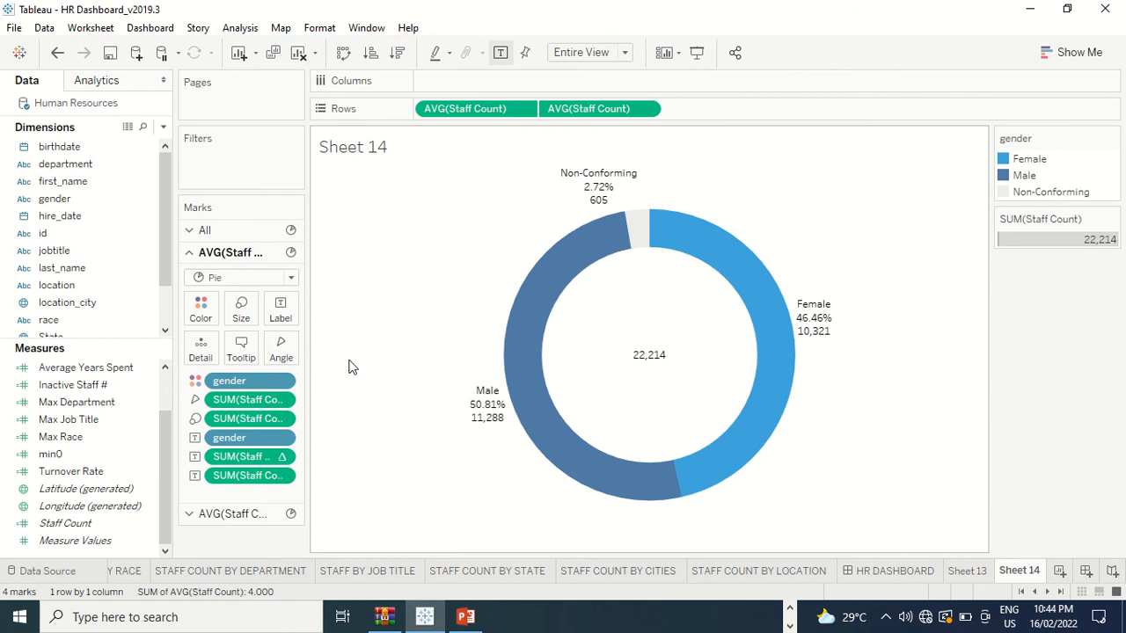
Remove the Avg. Staff Count line from the outer pie's tooltip and check the tooltip on the chart.
click(246, 353)
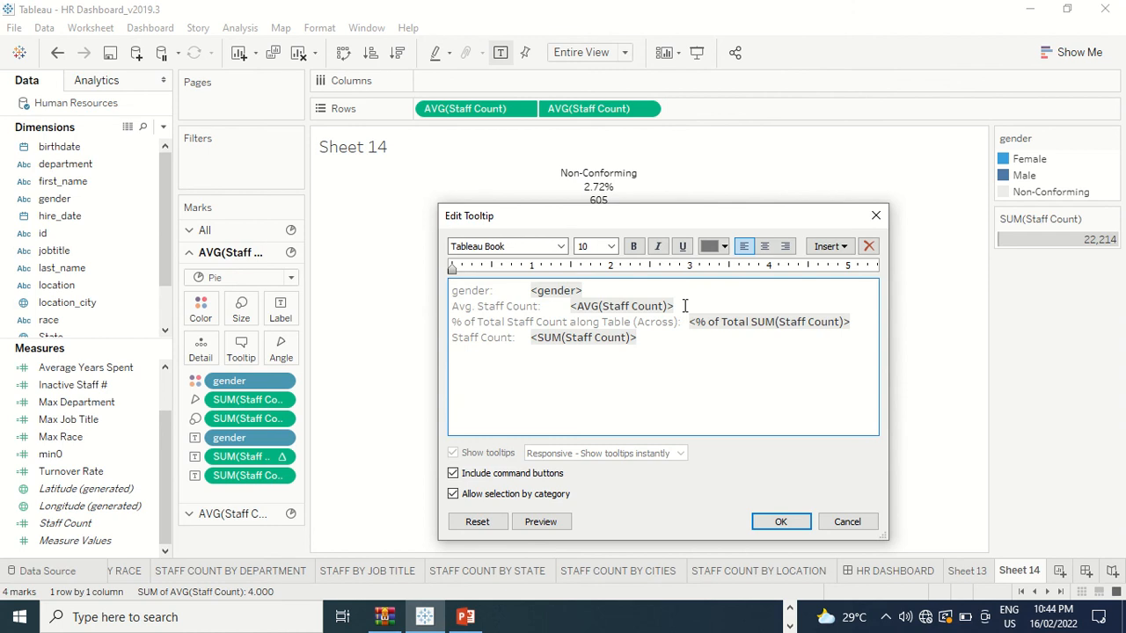
drag(684, 305, 418, 315)
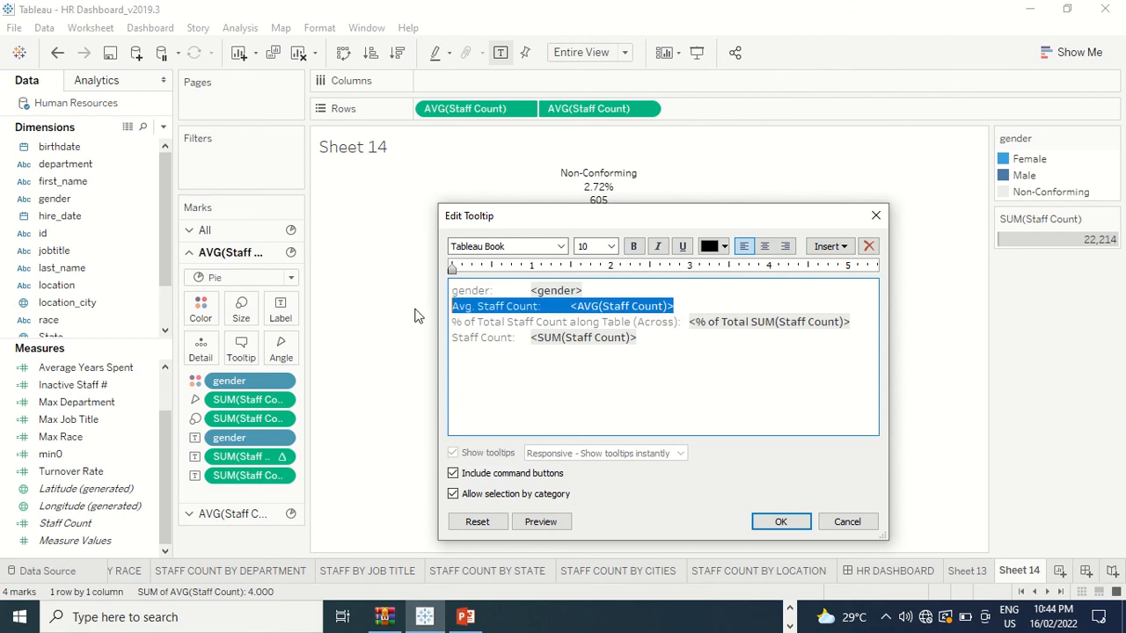
key(BackSpace)
key(BackSpace)
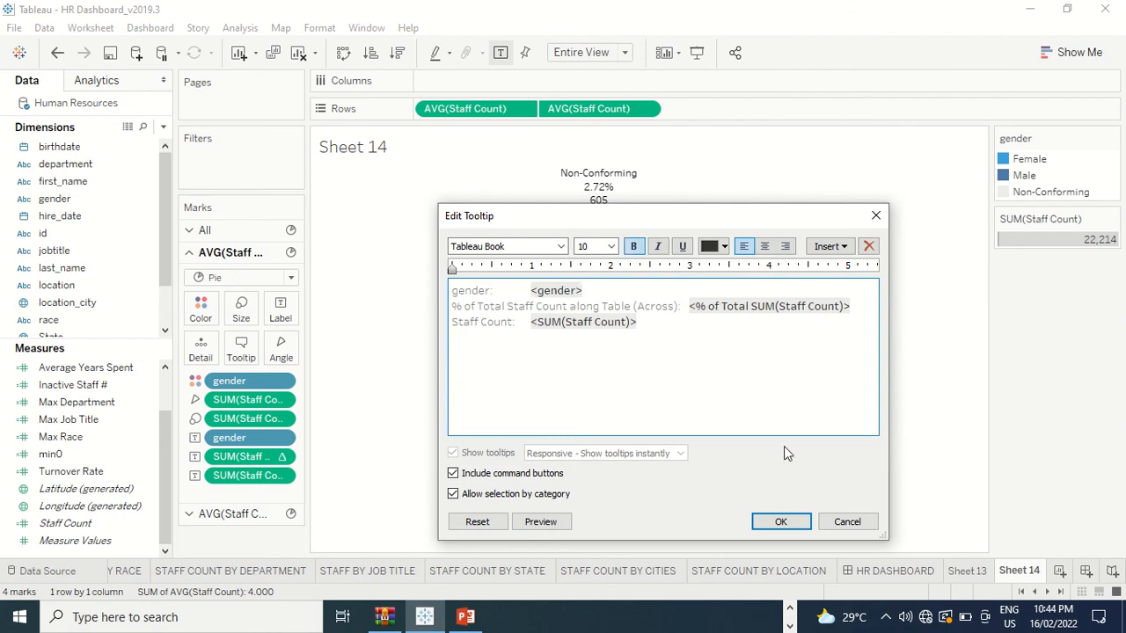
click(780, 521)
mouse_move(668, 252)
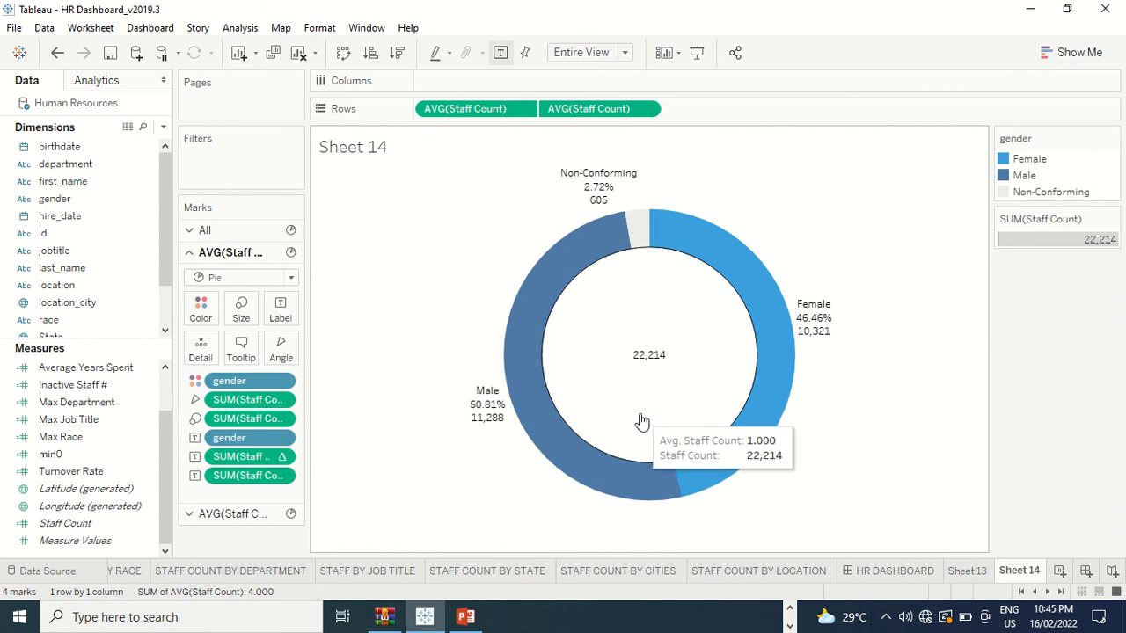
mouse_move(422, 5)
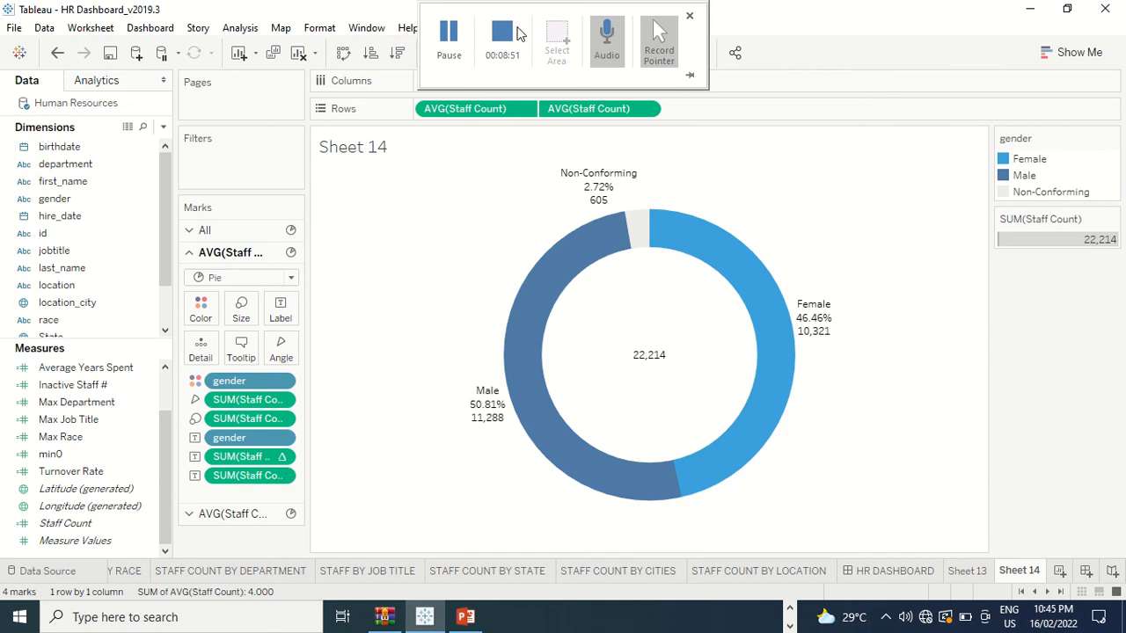